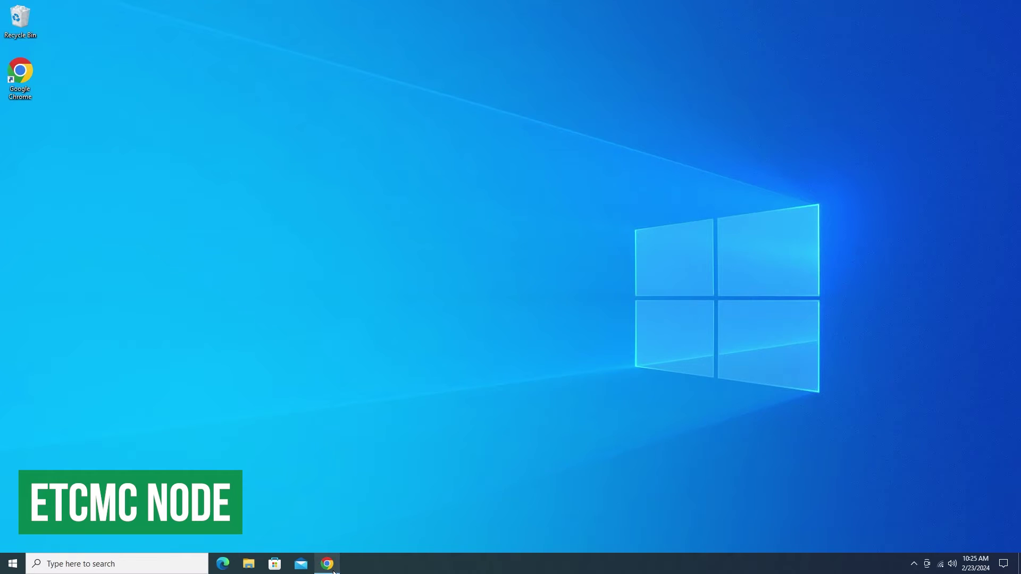
Install the MetaMask extension from the Chrome Web Store and dismiss its What's new popup.
{"action": "left_click", "coordinate": [333, 571]}
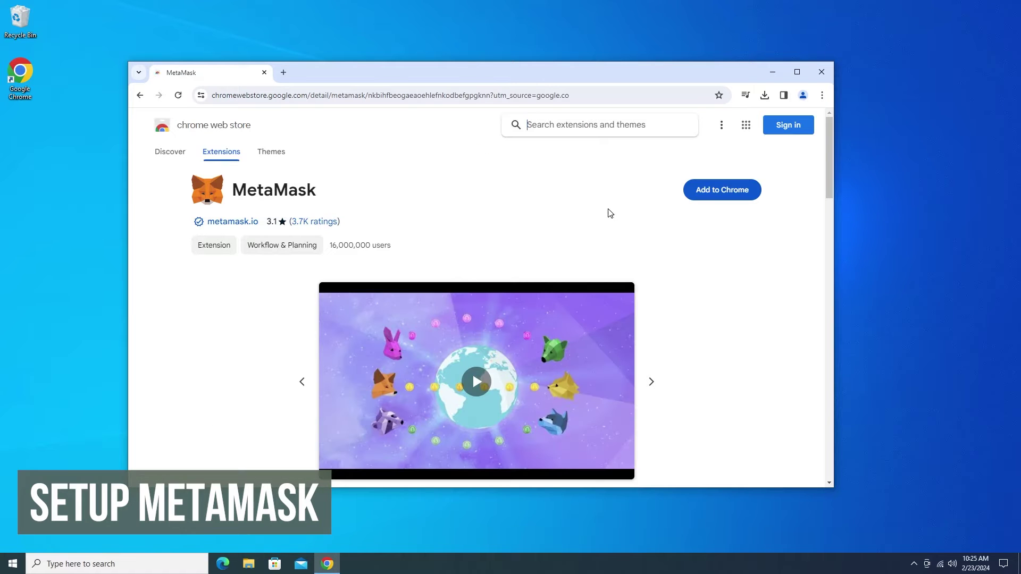
{"action": "left_click", "coordinate": [709, 190]}
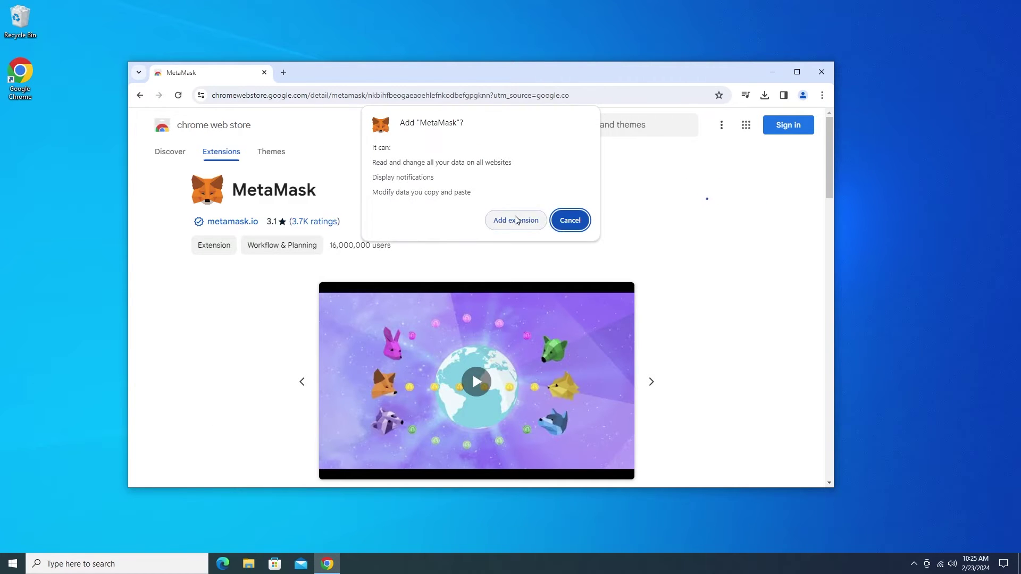
{"action": "left_click", "coordinate": [517, 220]}
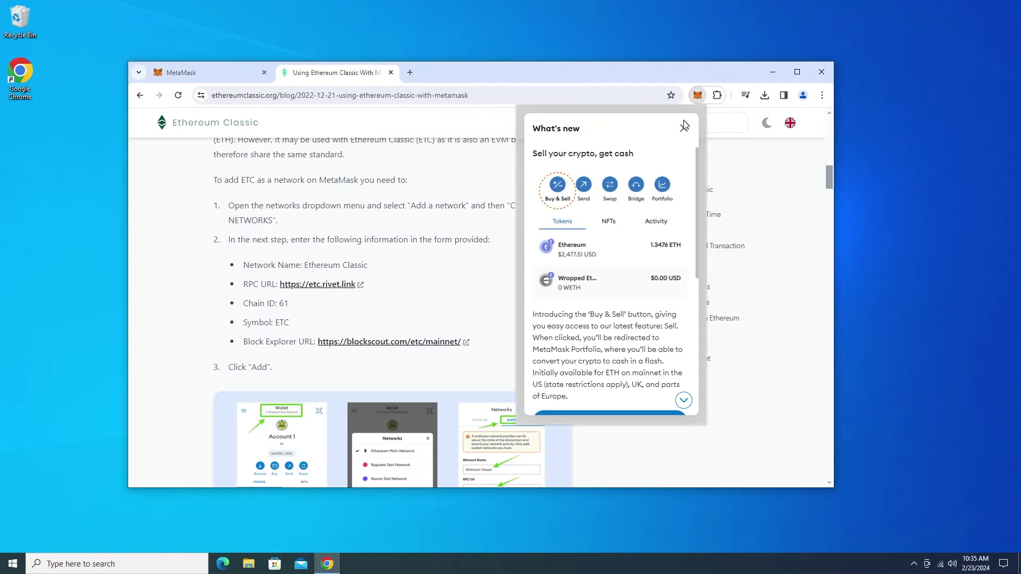
{"action": "left_click", "coordinate": [683, 129]}
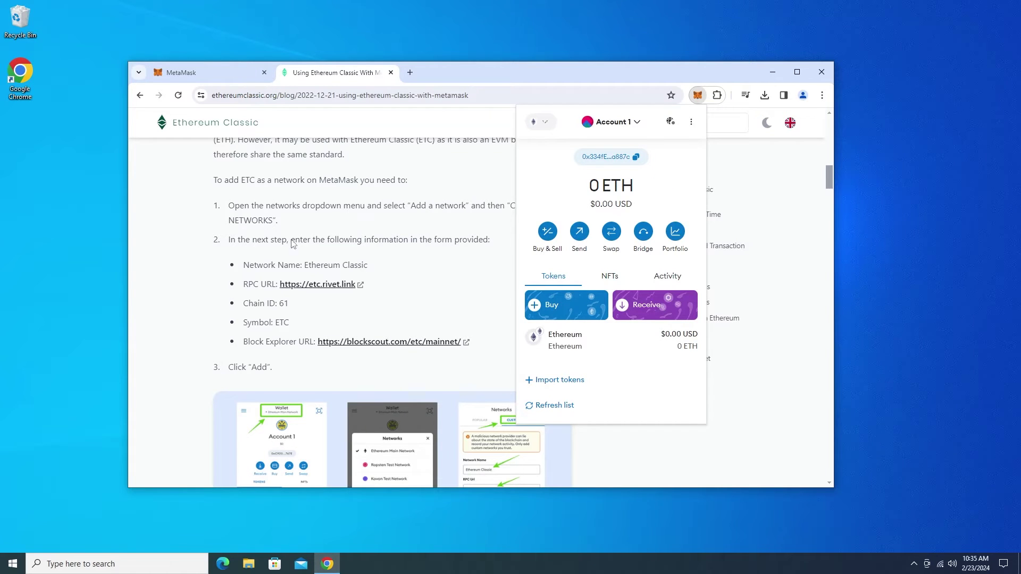
Start adding a MetaMask network manually and name it Ethereum Classic.
{"action": "left_click", "coordinate": [543, 124]}
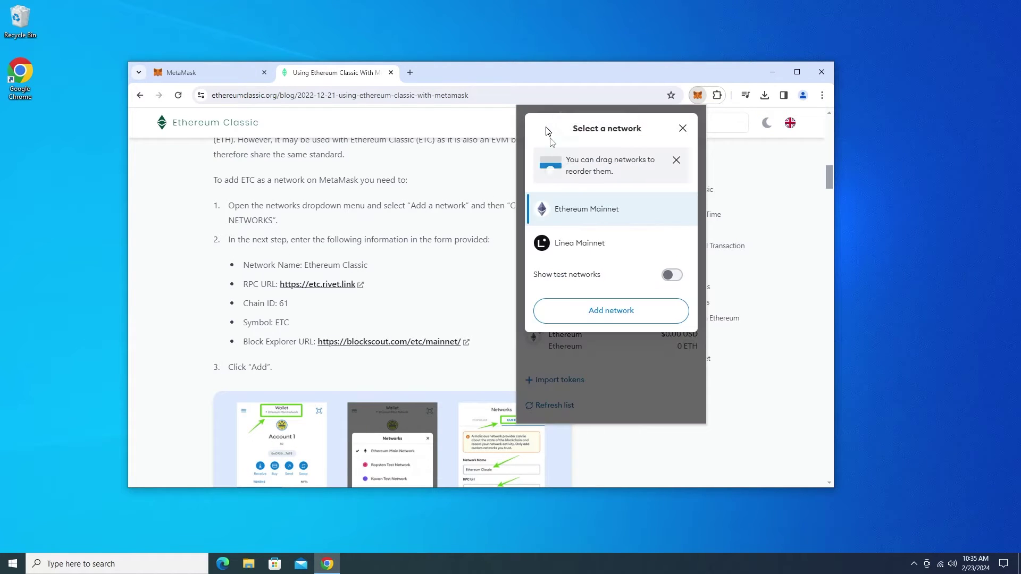
{"action": "left_click", "coordinate": [589, 313]}
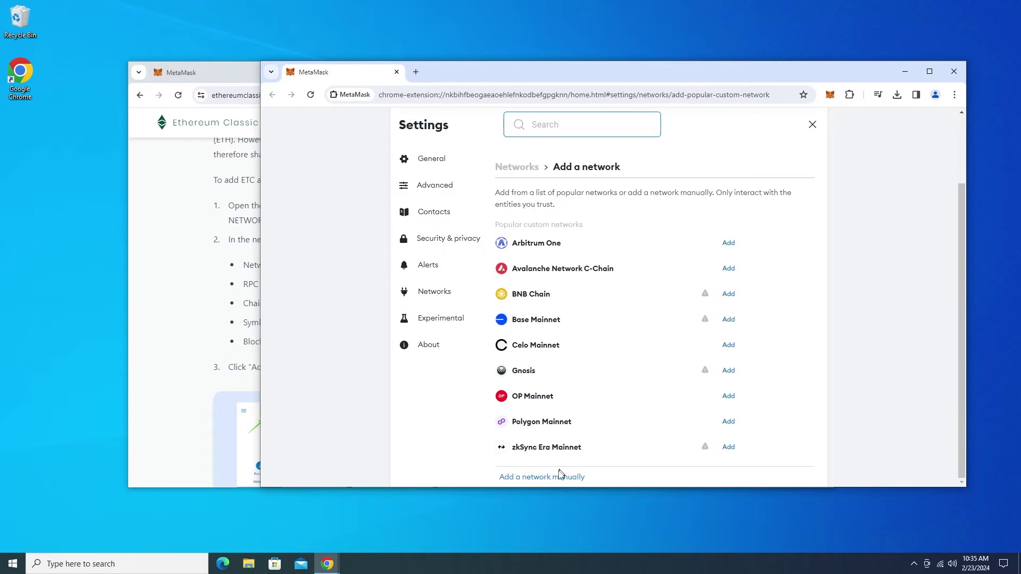
{"action": "left_click", "coordinate": [560, 472]}
{"action": "left_click", "coordinate": [538, 274]}
{"action": "type", "text": "Ethereum Classic"}
Copy the RPC URL and chain ID 61 from the instructions page into the network form.
{"action": "left_click", "coordinate": [203, 256]}
{"action": "left_click_drag", "start_coordinate": [278, 284], "coordinate": [352, 284]}
{"action": "key", "text": "ctrl+c"}
{"action": "key", "text": "alt+Tab"}
{"action": "left_click", "coordinate": [526, 304]}
{"action": "key", "text": "ctrl+v"}
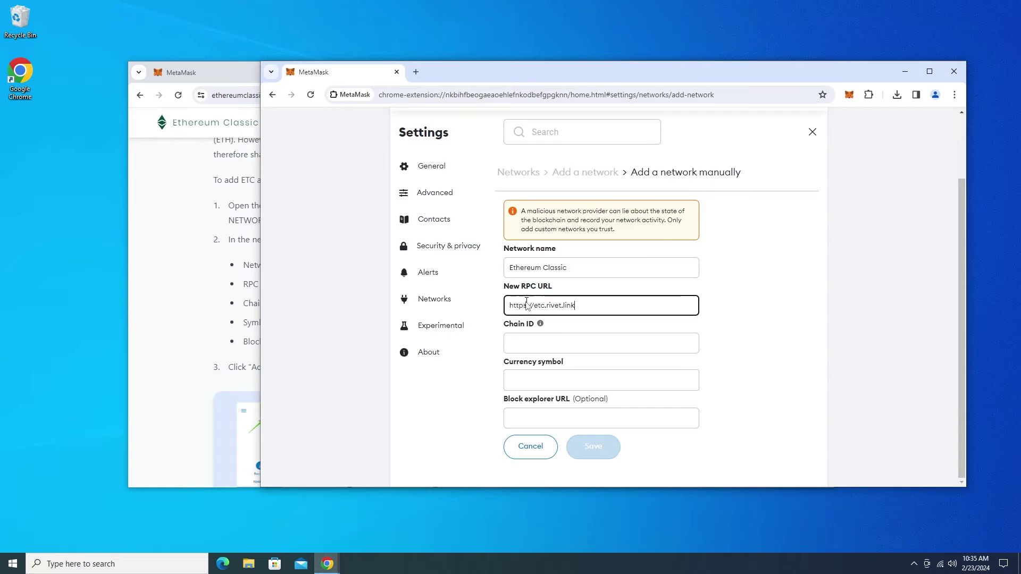
{"action": "key", "text": "alt+Tab"}
{"action": "left_click", "coordinate": [292, 314]}
{"action": "key", "text": "ctrl+c"}
{"action": "key", "text": "alt+Tab"}
{"action": "left_click", "coordinate": [559, 343]}
{"action": "key", "text": "ctrl+v"}
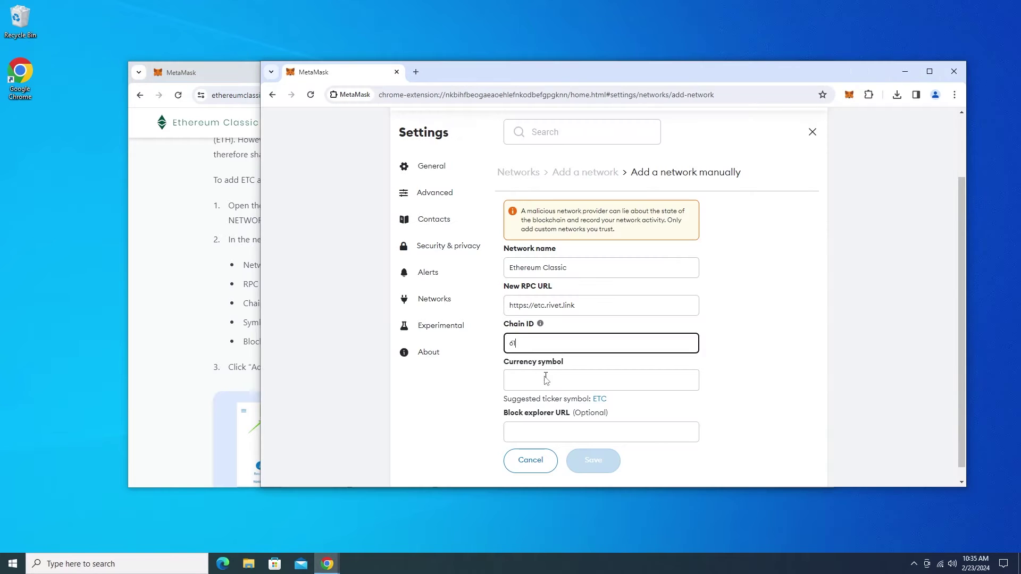
Set symbol ETC, paste the block explorer URL, save the network and dismiss the popups.
{"action": "left_click", "coordinate": [599, 399]}
{"action": "key", "text": "alt+Tab"}
{"action": "left_click_drag", "start_coordinate": [316, 342], "coordinate": [451, 343]}
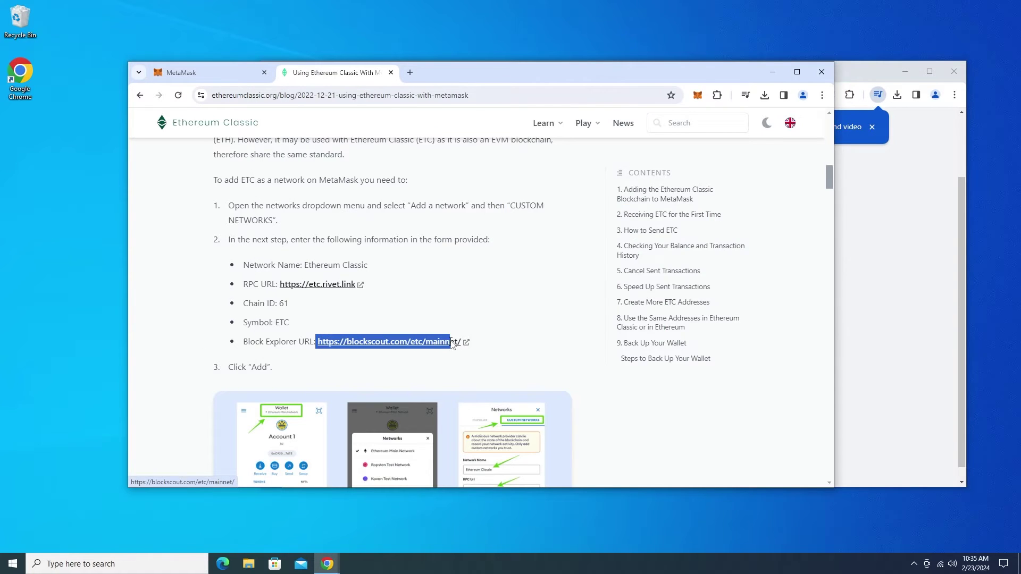
{"action": "key", "text": "ctrl+c"}
{"action": "key", "text": "alt+Tab"}
{"action": "left_click", "coordinate": [585, 429]}
{"action": "key", "text": "ctrl+v"}
{"action": "left_click", "coordinate": [593, 463]}
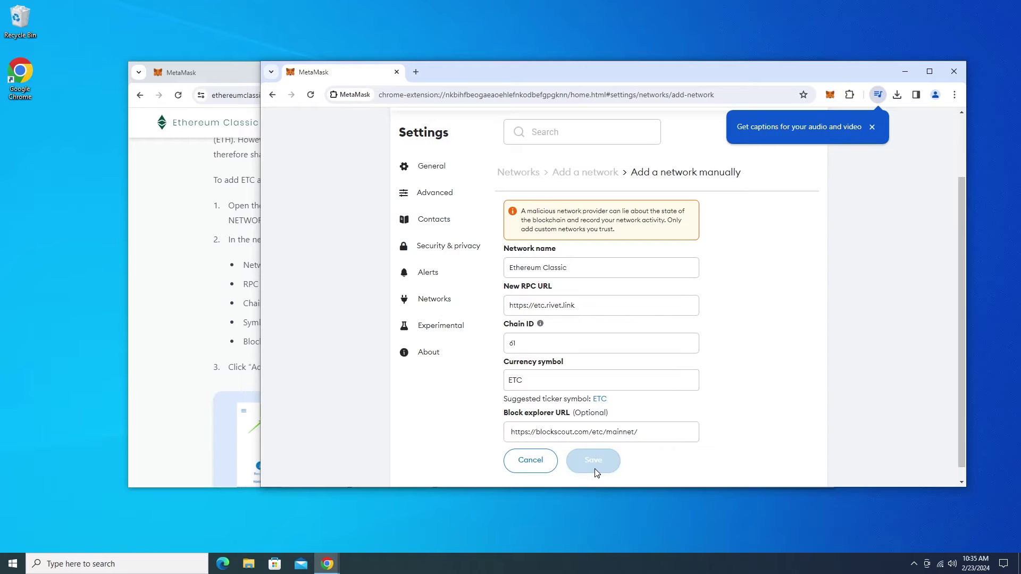
{"action": "left_click", "coordinate": [618, 326]}
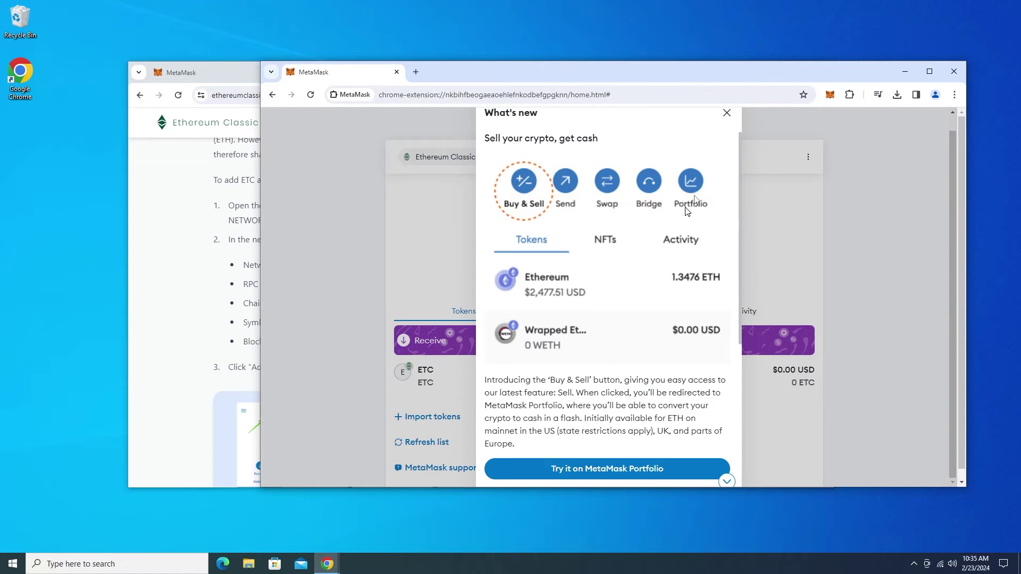
{"action": "left_click", "coordinate": [457, 168]}
{"action": "left_click", "coordinate": [427, 96]}
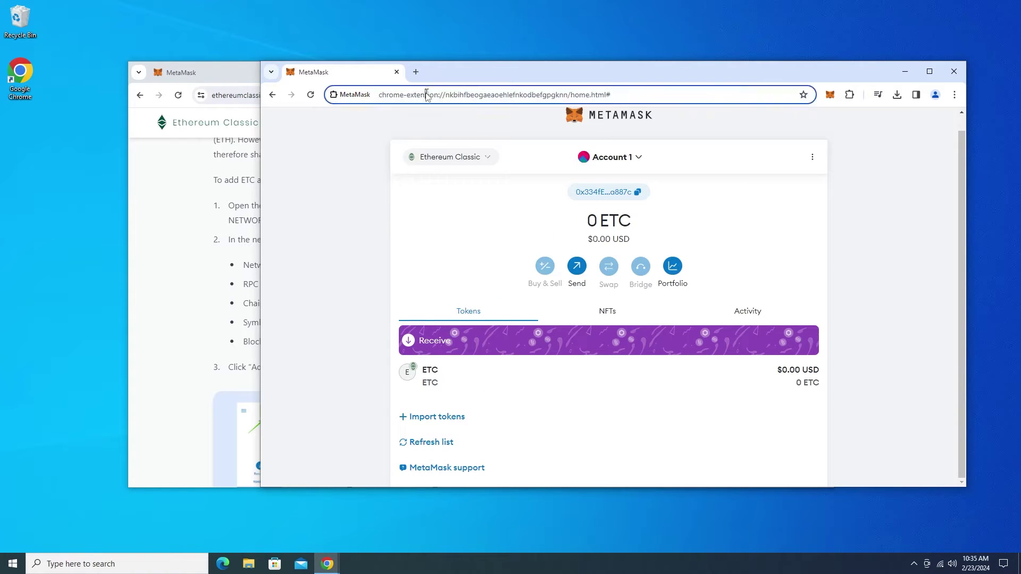
Go to xeggex from the address bar to reach the ETC/USDT market.
{"action": "type", "text": "xeggex.com/market/ETC_USDT"}
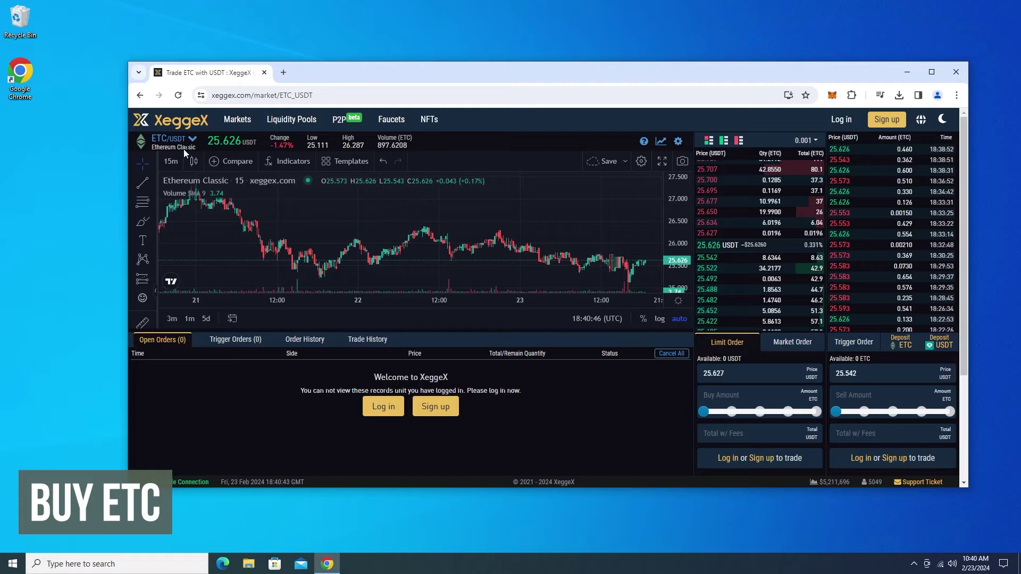
Open etcmc.org/store in a new tab and view the $299 Digital Download Lifetime Licence.
{"action": "left_click", "coordinate": [286, 73]}
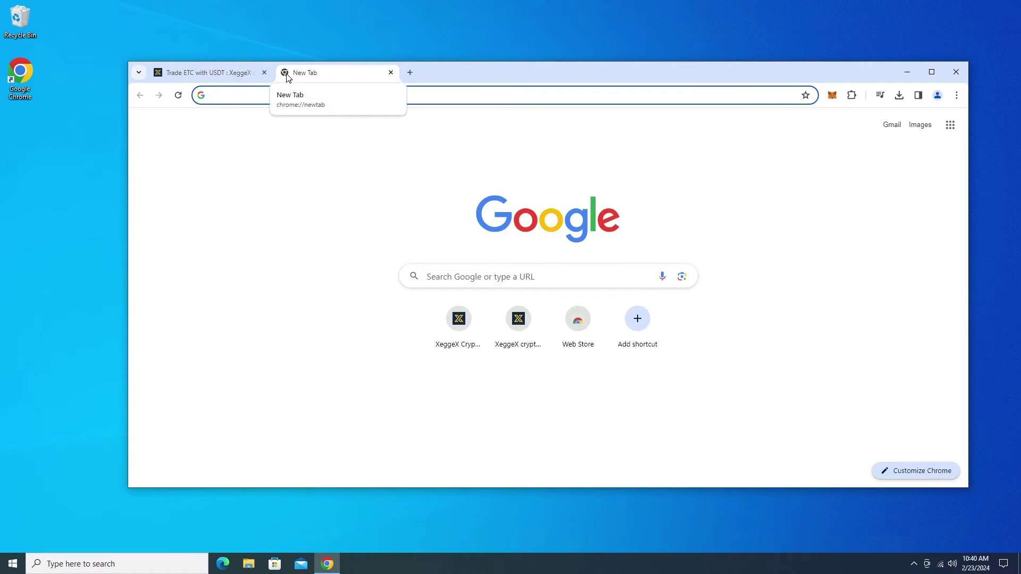
{"action": "type", "text": "etcmc.org/store"}
{"action": "key", "text": "Return"}
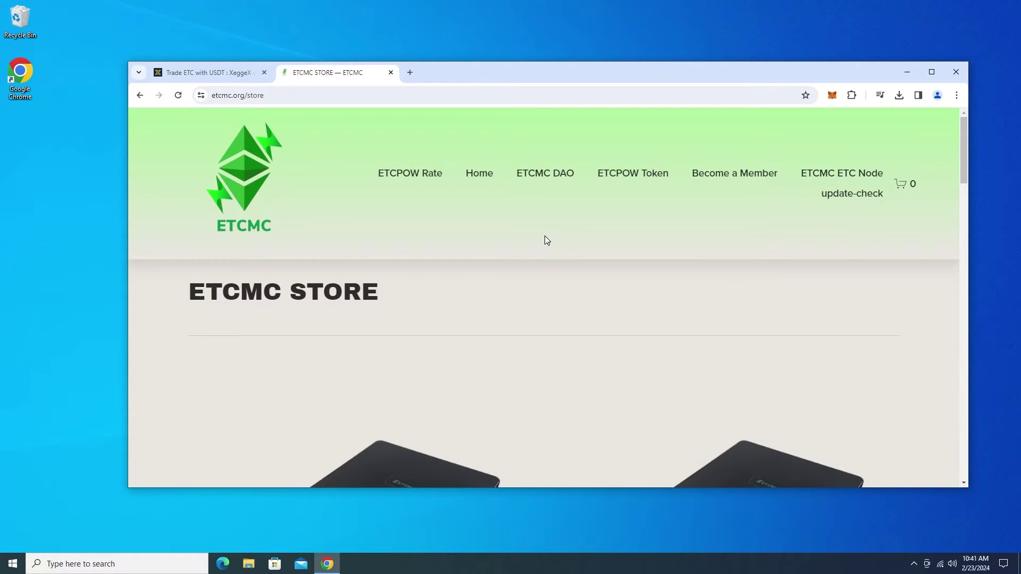
{"action": "scroll", "coordinate": [544, 238], "scroll_direction": "down", "scroll_amount": 10}
{"action": "scroll", "coordinate": [545, 239], "scroll_direction": "down", "scroll_amount": 4}
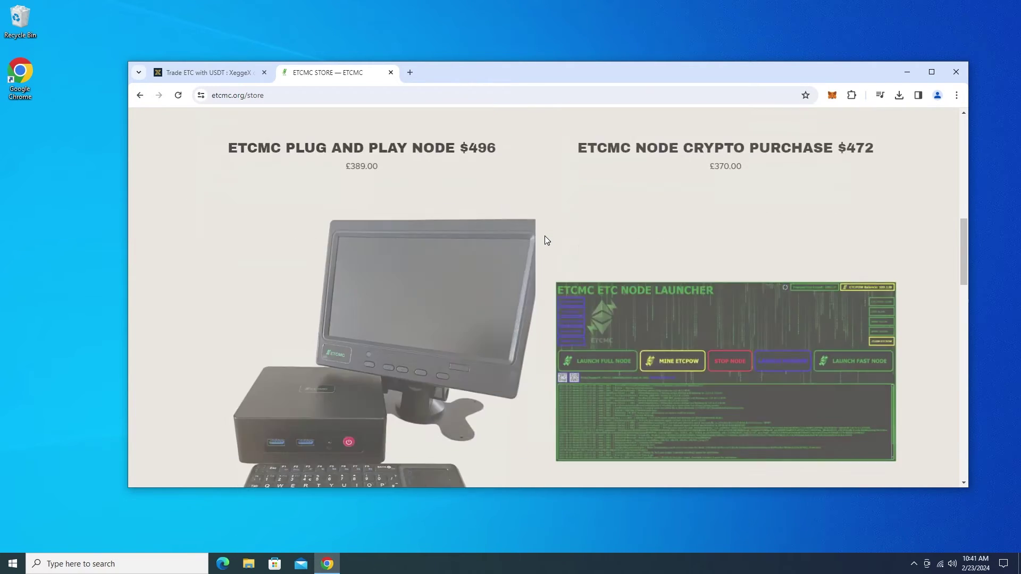
{"action": "left_click", "coordinate": [691, 277]}
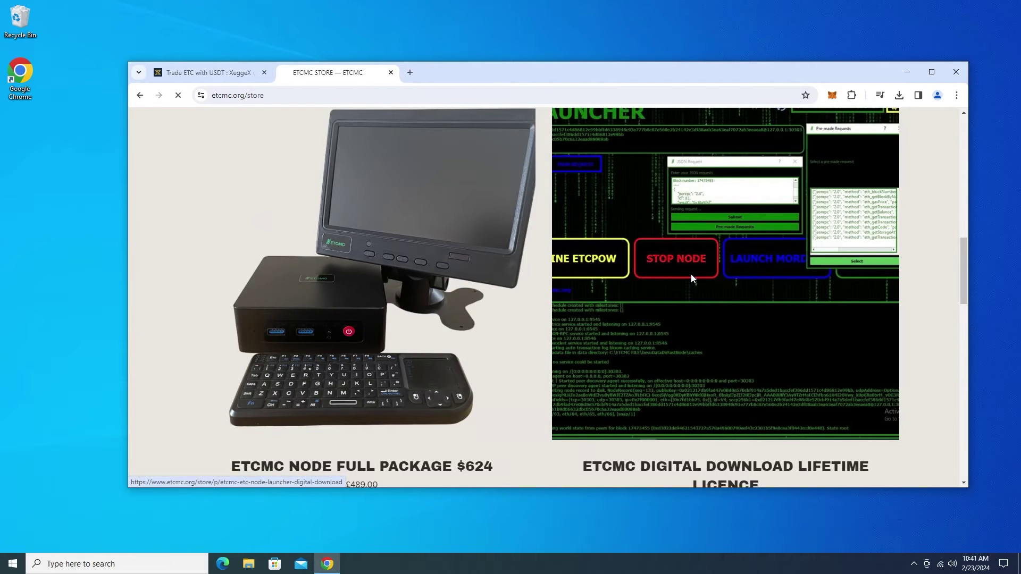
{"action": "scroll", "coordinate": [467, 280], "scroll_direction": "down", "scroll_amount": 5}
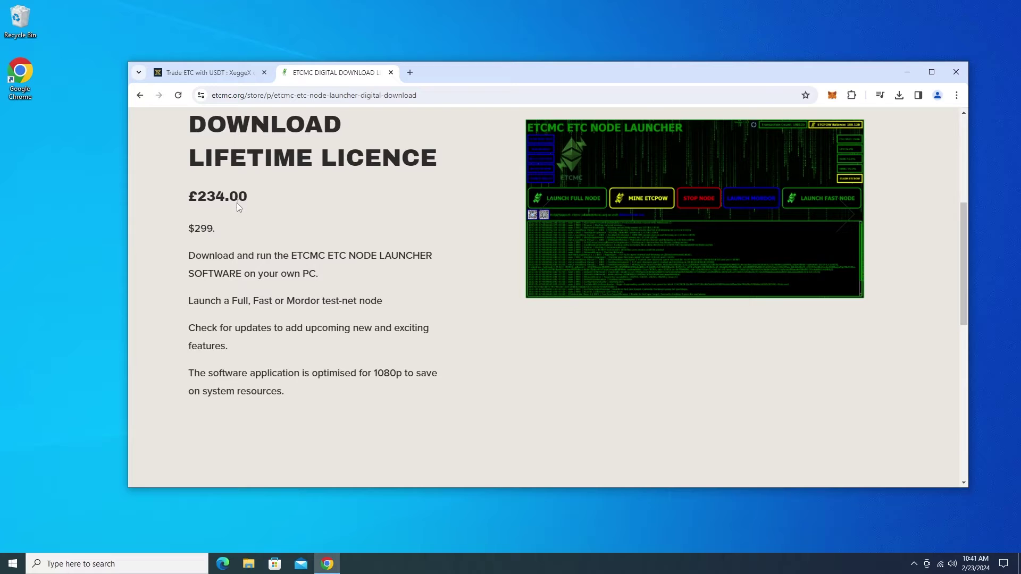
{"action": "left_click_drag", "start_coordinate": [214, 228], "coordinate": [194, 229]}
{"action": "key", "text": "ctrl+Tab"}
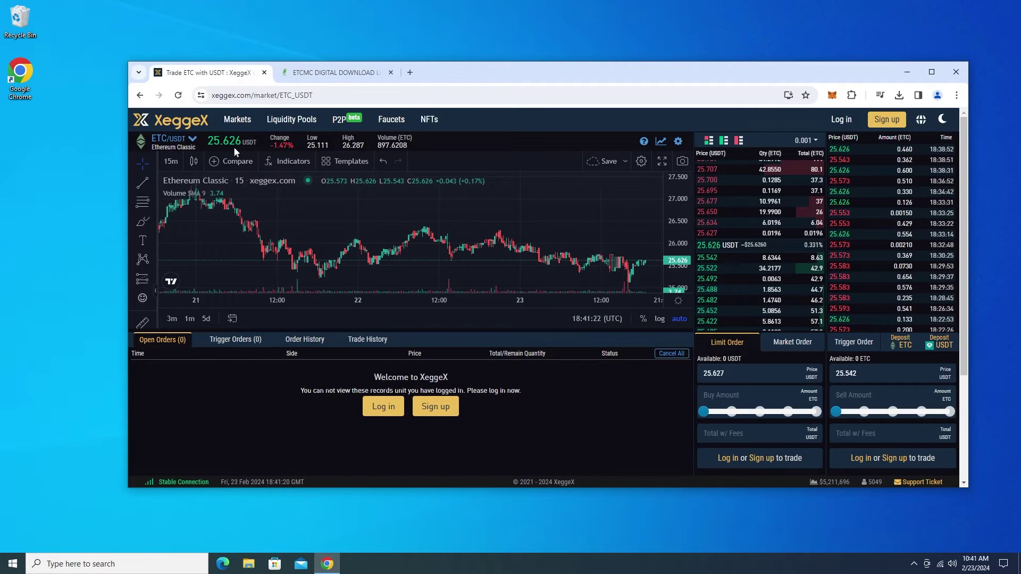
Enter 300 USDT as the total with fees for the ETC buy order.
{"action": "left_click", "coordinate": [737, 435]}
{"action": "type", "text": "300"}
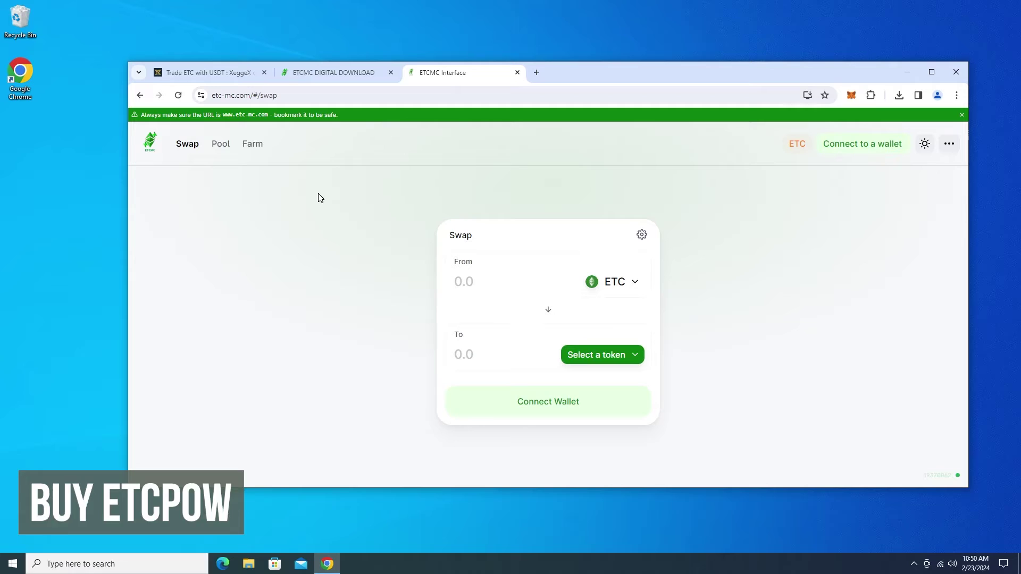
Connect the MetaMask wallet to the ETCMC Swap site.
{"action": "left_click", "coordinate": [850, 151]}
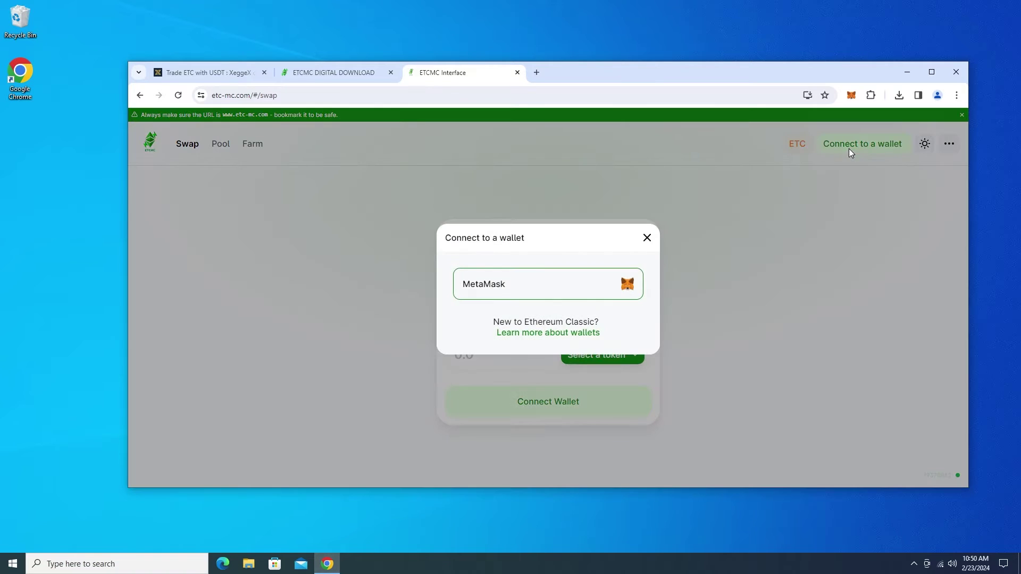
{"action": "left_click", "coordinate": [547, 281]}
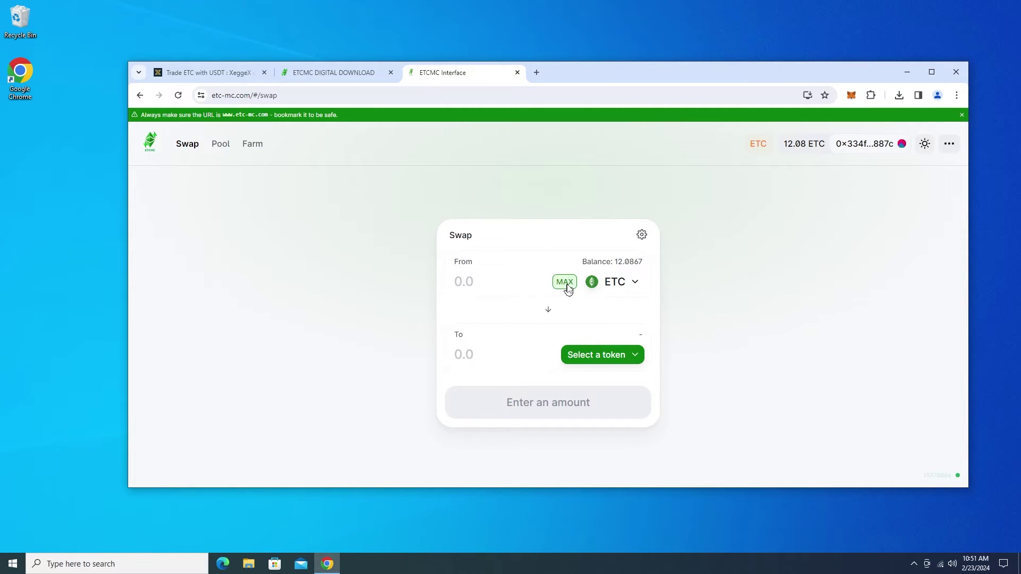
Swap 12 ETC for ETCPOW and approve the transaction in MetaMask.
{"action": "left_click", "coordinate": [585, 356]}
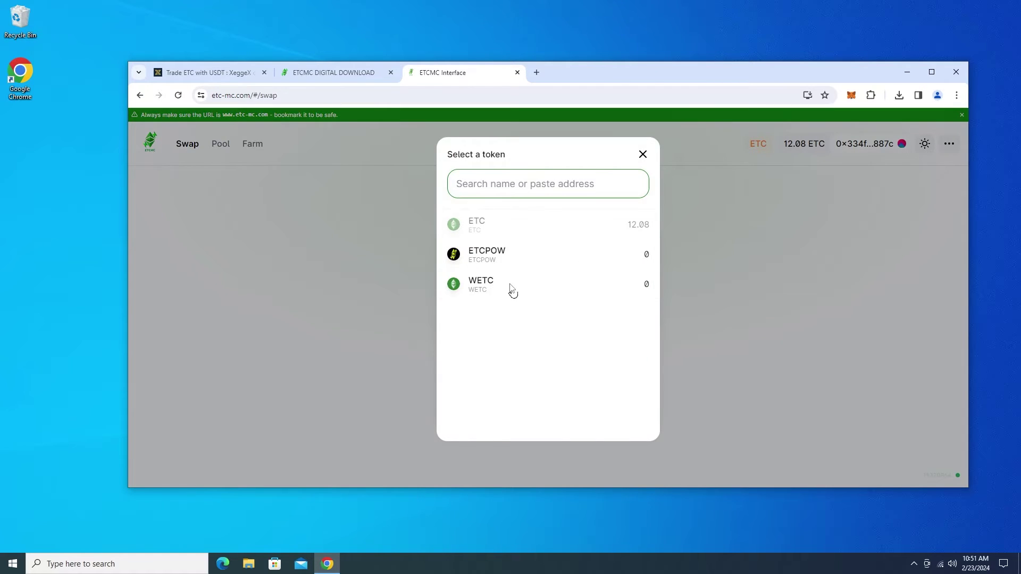
{"action": "left_click", "coordinate": [490, 266]}
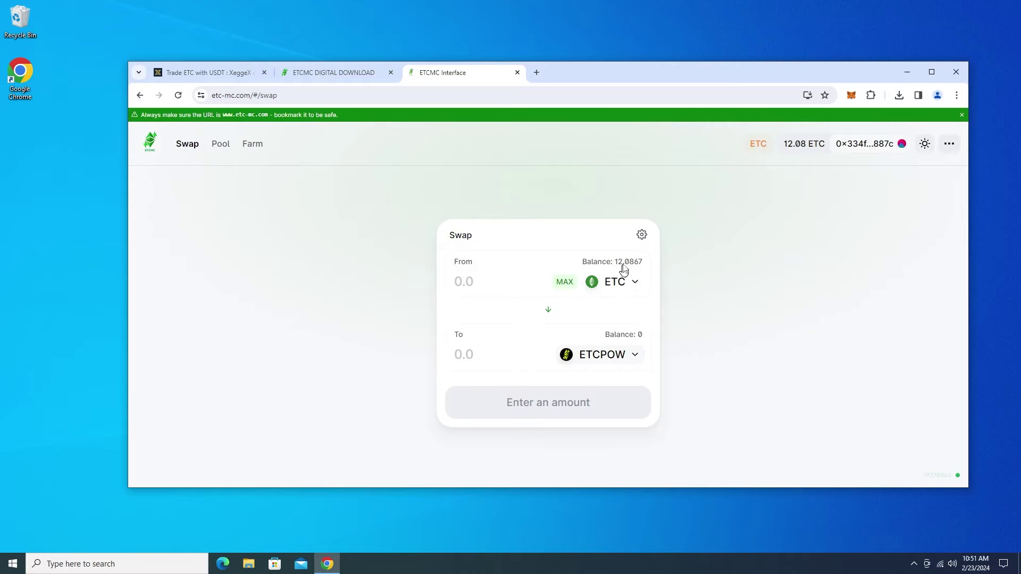
{"action": "left_click", "coordinate": [470, 282]}
{"action": "type", "text": "12"}
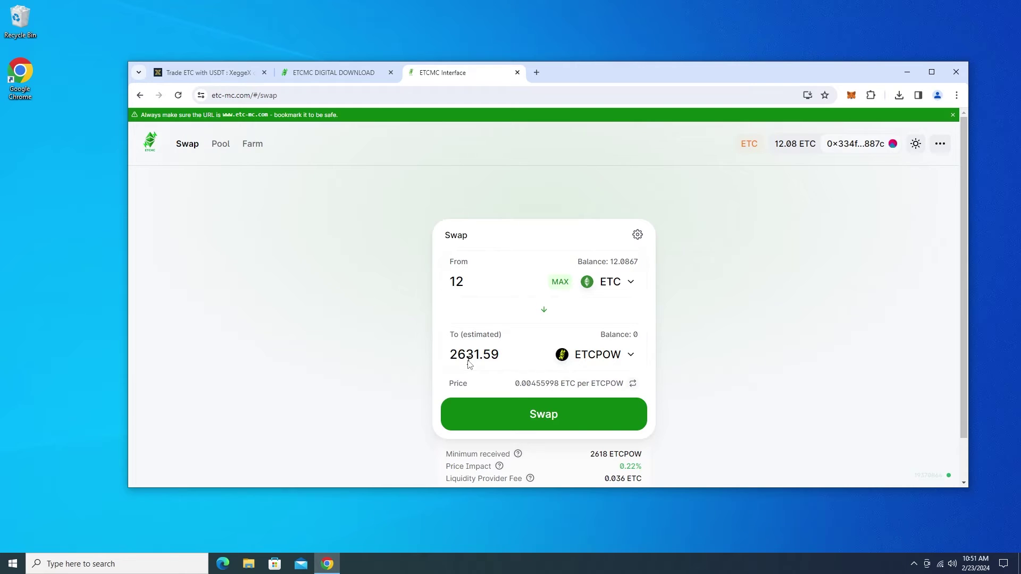
{"action": "left_click", "coordinate": [333, 72]}
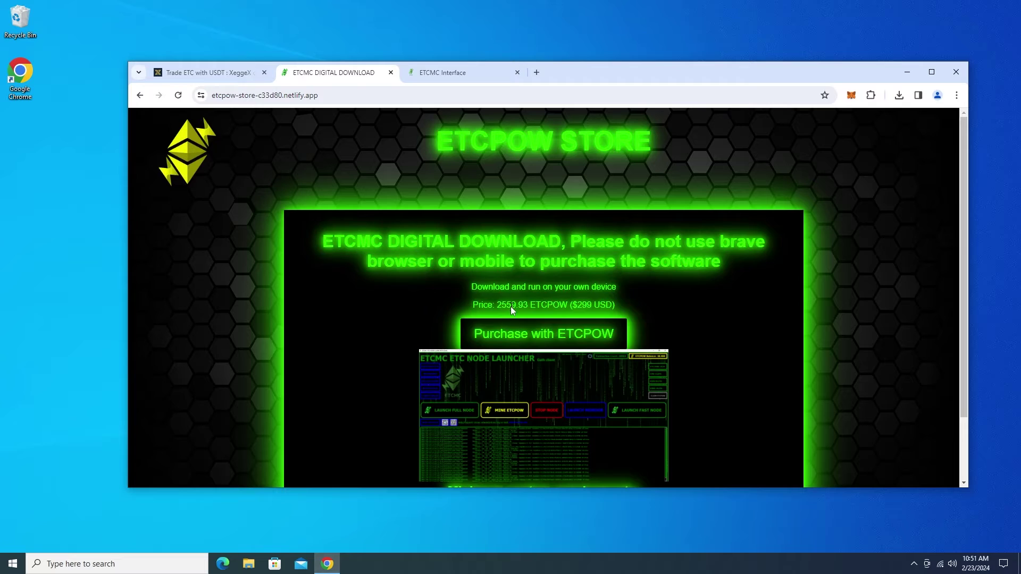
{"action": "key", "text": "ctrl+Tab"}
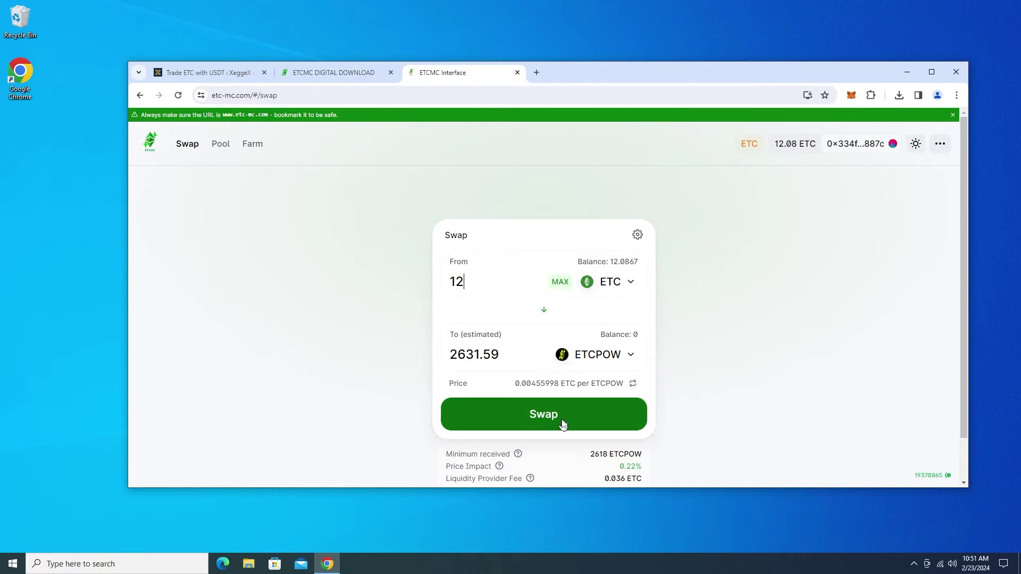
{"action": "left_click", "coordinate": [562, 419]}
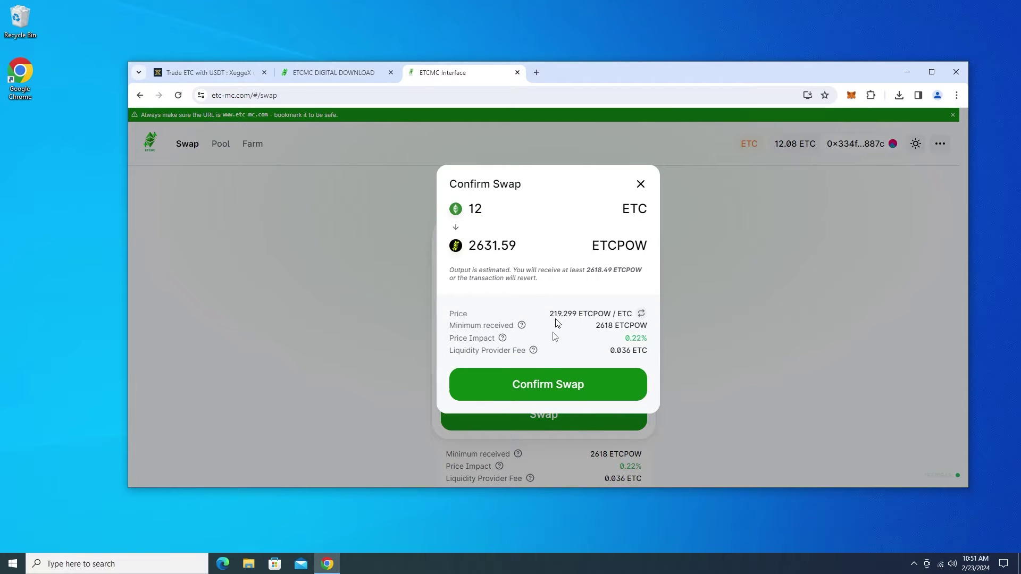
{"action": "left_click", "coordinate": [541, 384]}
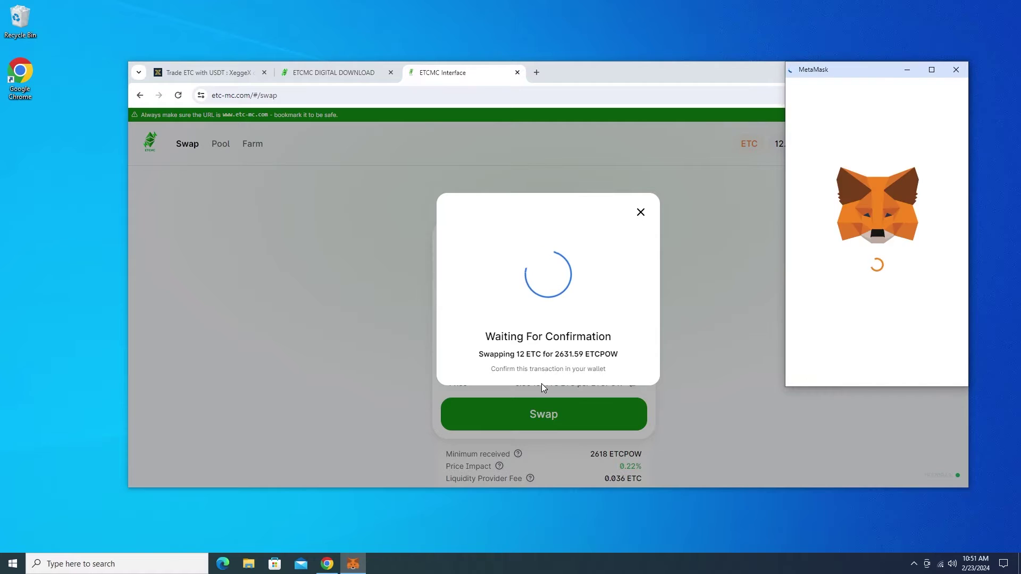
{"action": "left_click", "coordinate": [915, 367]}
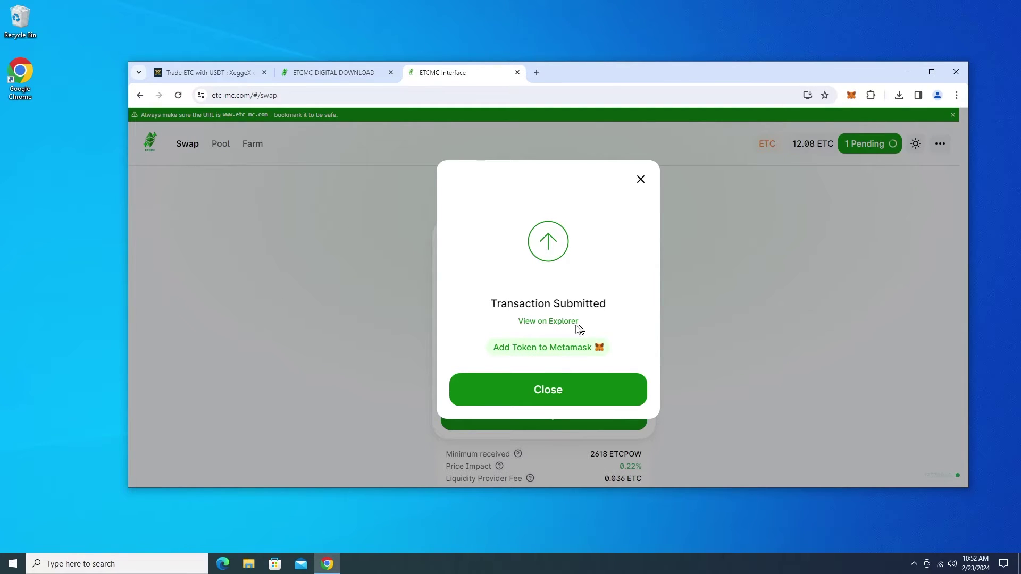
Add ETCPOW as a MetaMask token and check the 2631.59 ETCPOW balance.
{"action": "left_click", "coordinate": [536, 350]}
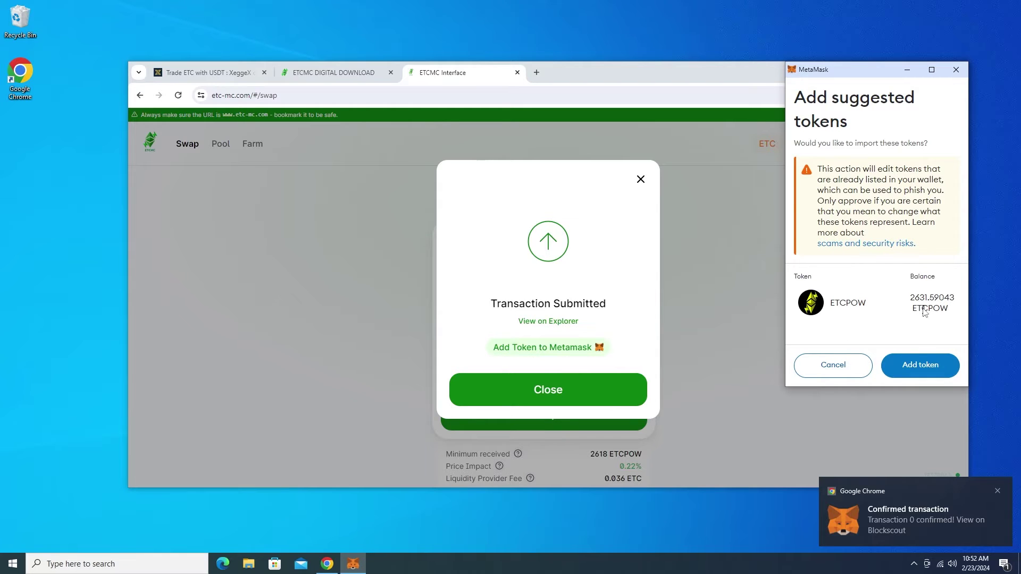
{"action": "left_click", "coordinate": [926, 366]}
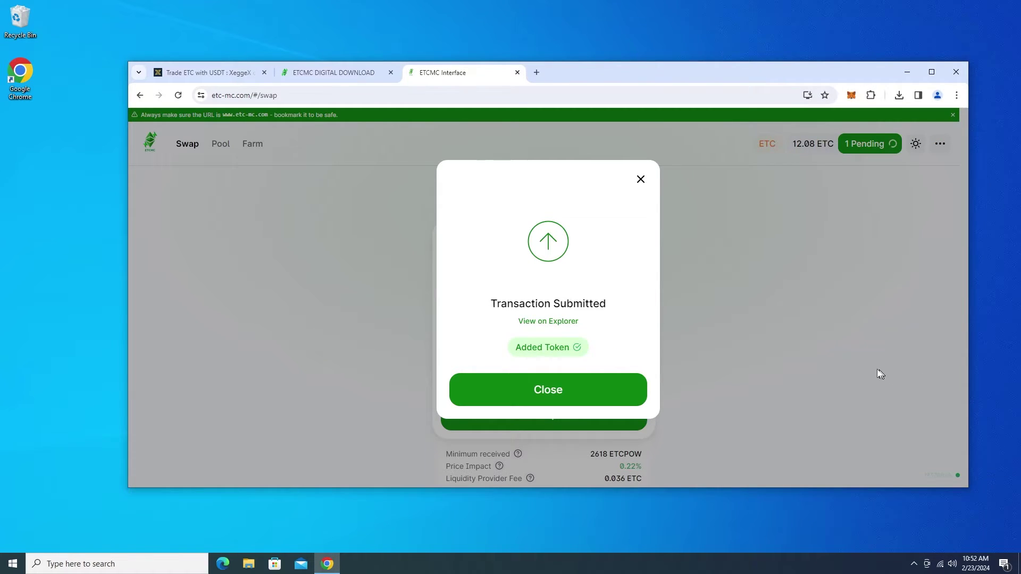
{"action": "left_click", "coordinate": [877, 371]}
{"action": "left_click", "coordinate": [852, 95]}
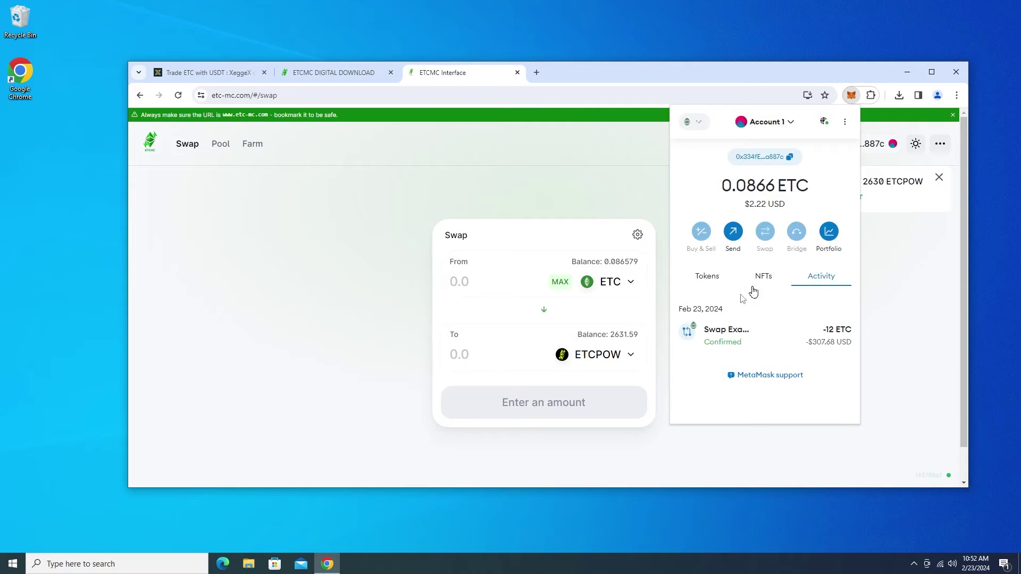
{"action": "left_click", "coordinate": [714, 282]}
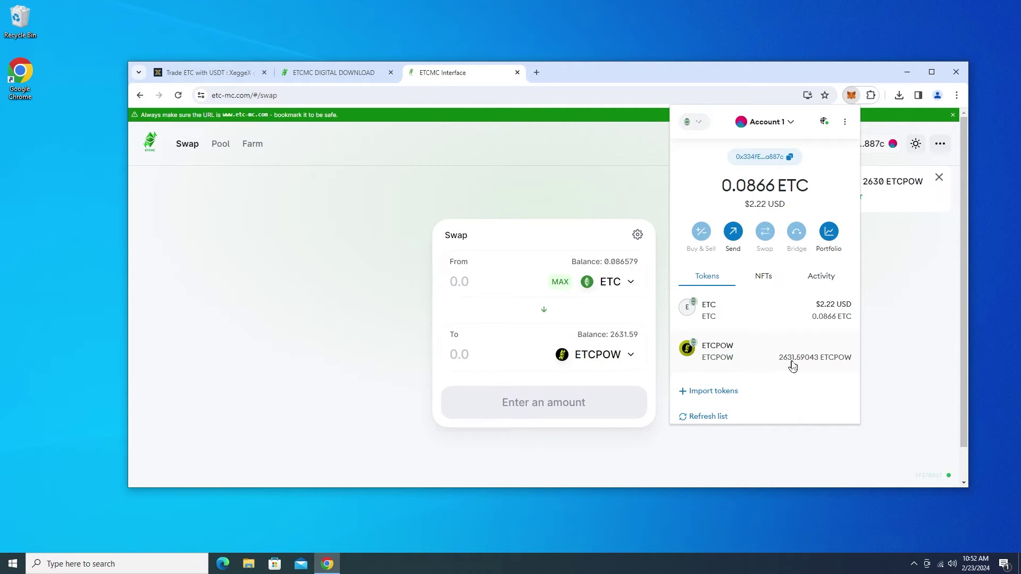
{"action": "left_click", "coordinate": [468, 194]}
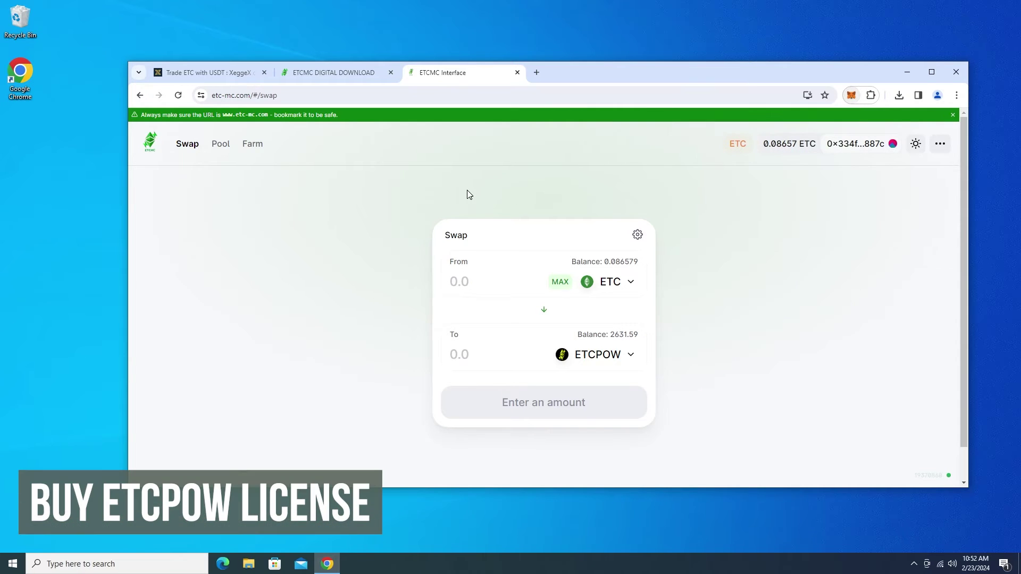
Pay 2559.93 ETCPOW for the ETCMC digital download, connecting and confirming in MetaMask.
{"action": "left_click", "coordinate": [317, 72]}
{"action": "scroll", "coordinate": [600, 270], "scroll_direction": "down", "scroll_amount": 1}
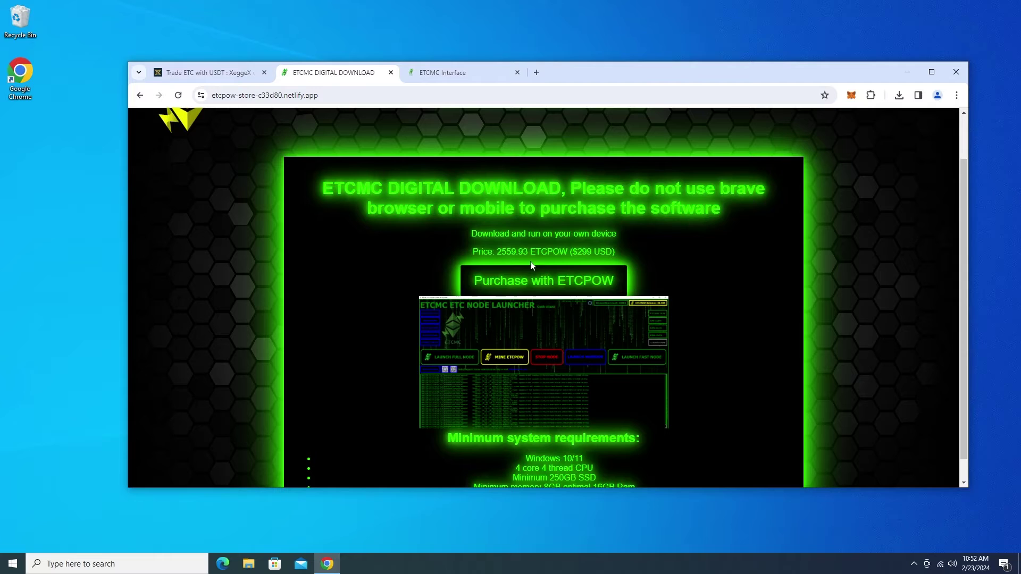
{"action": "left_click", "coordinate": [557, 290]}
{"action": "left_click", "coordinate": [921, 367]}
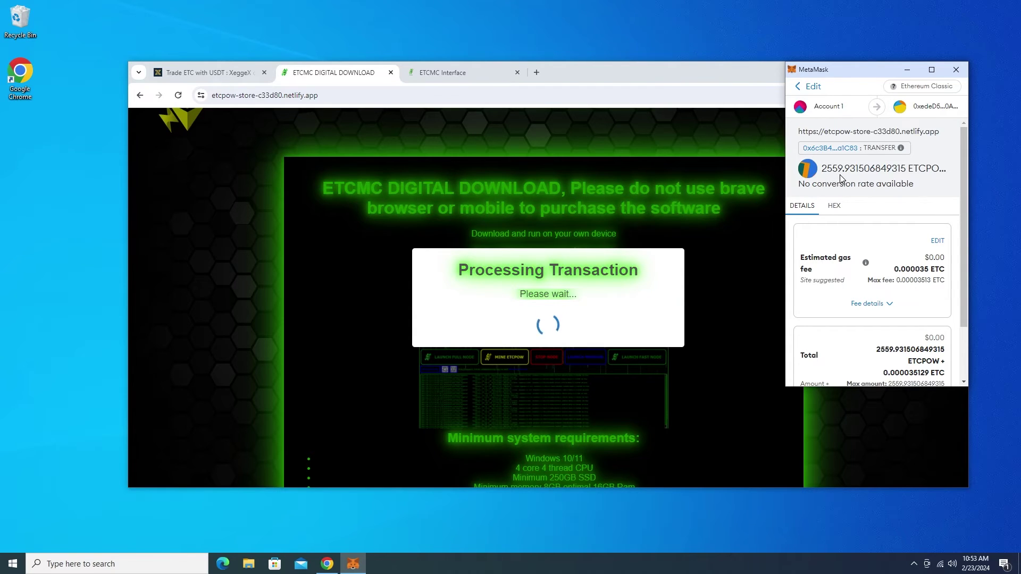
{"action": "scroll", "coordinate": [912, 273], "scroll_direction": "down", "scroll_amount": 5}
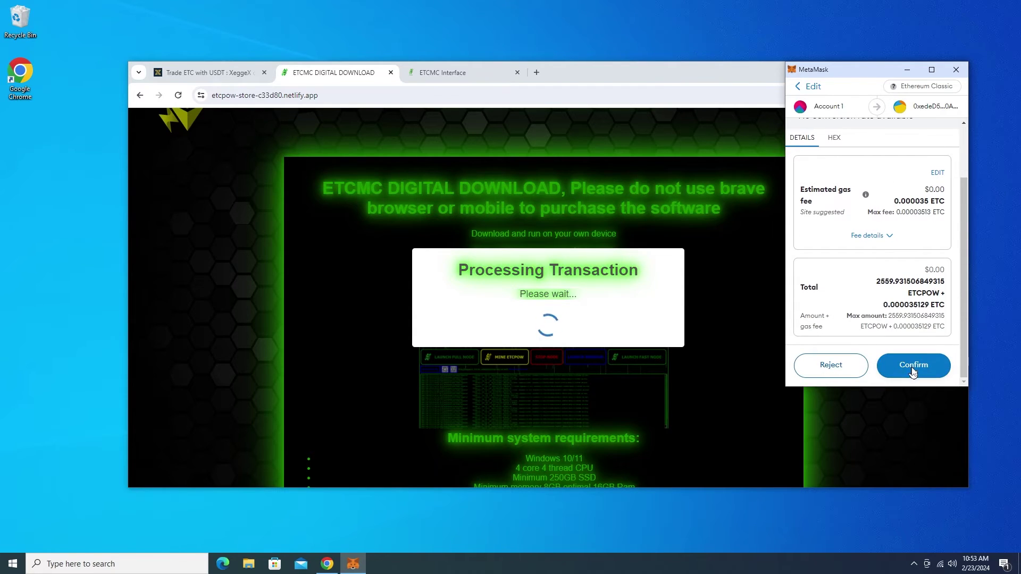
{"action": "left_click", "coordinate": [913, 368]}
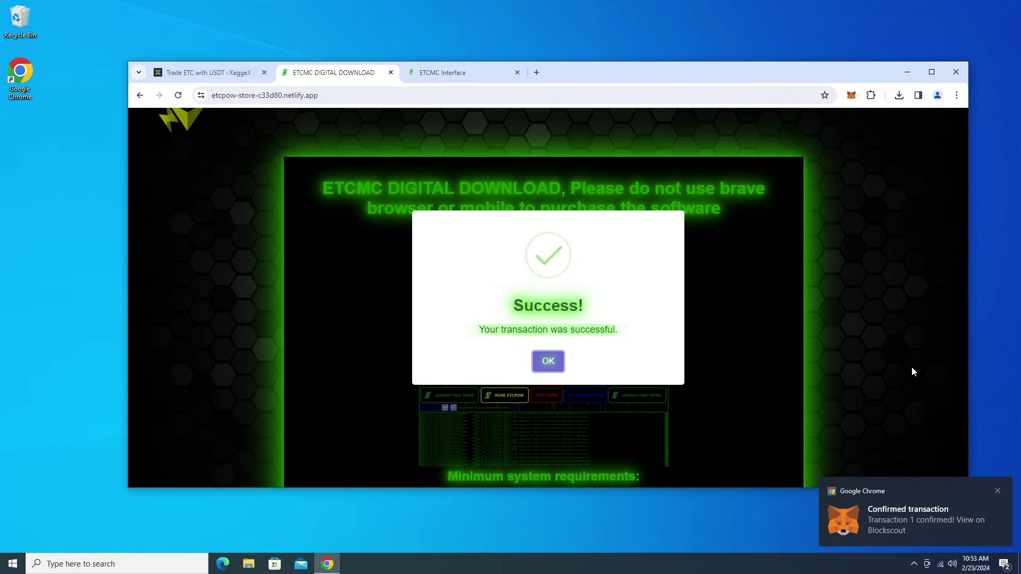
{"action": "left_click", "coordinate": [549, 361]}
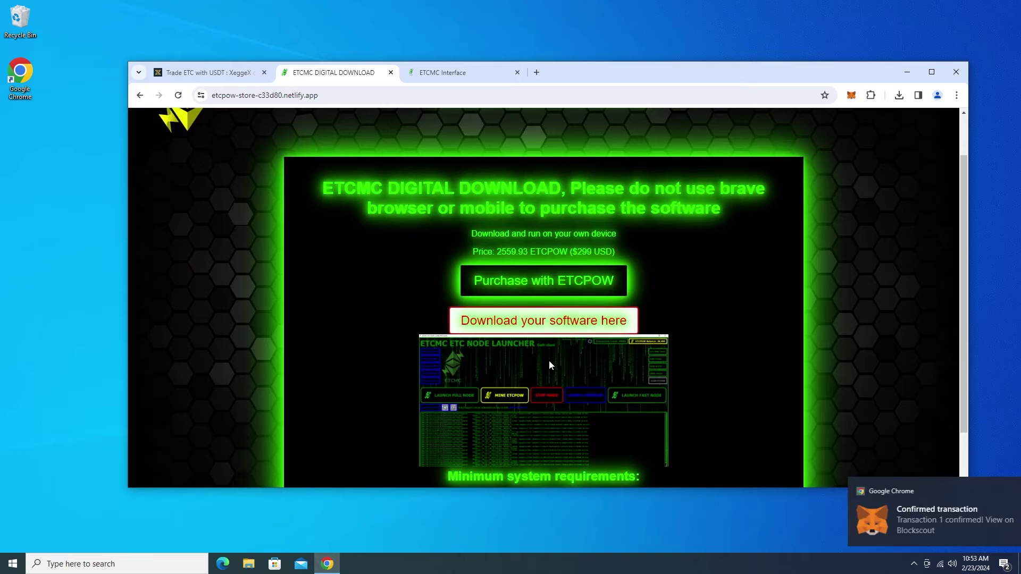
Download the ETCMC ETC NODE LAUNCHER 1.2.4 installer from the SendOwl order page.
{"action": "left_click", "coordinate": [556, 326]}
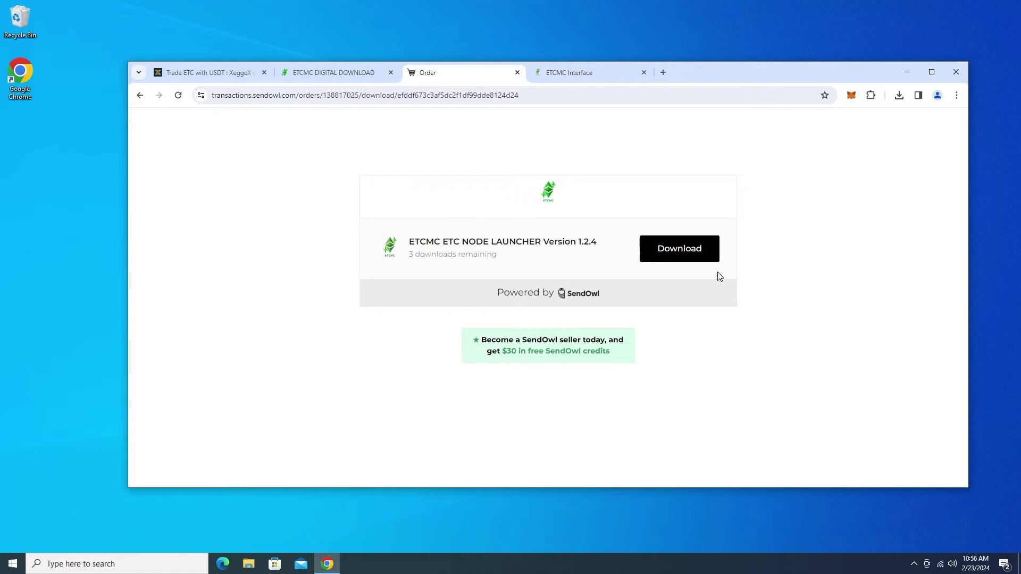
{"action": "left_click", "coordinate": [684, 255]}
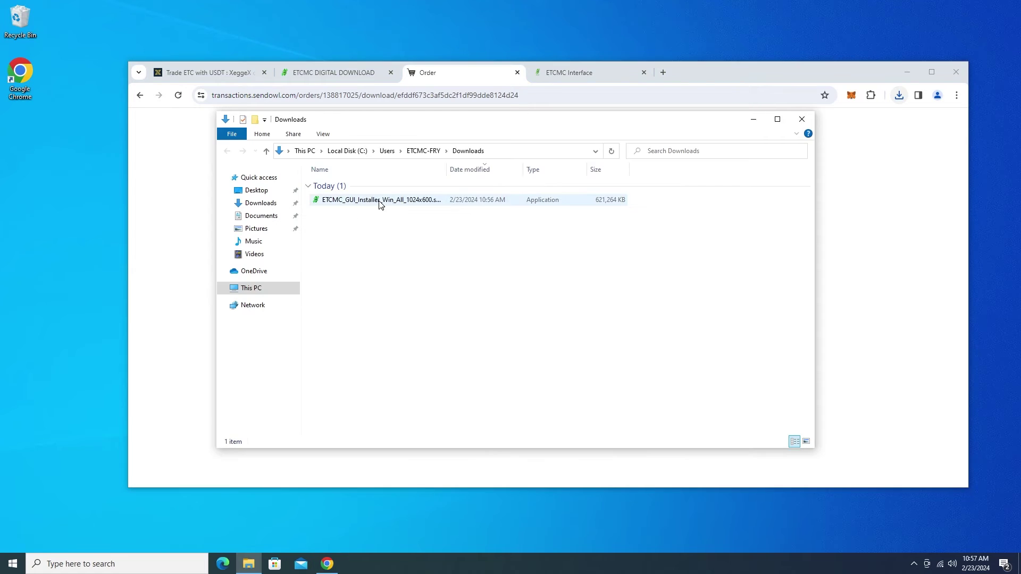
Launch the downloaded installer, bypassing the SmartScreen warning and approving the UAC prompt.
{"action": "double_click", "coordinate": [378, 204]}
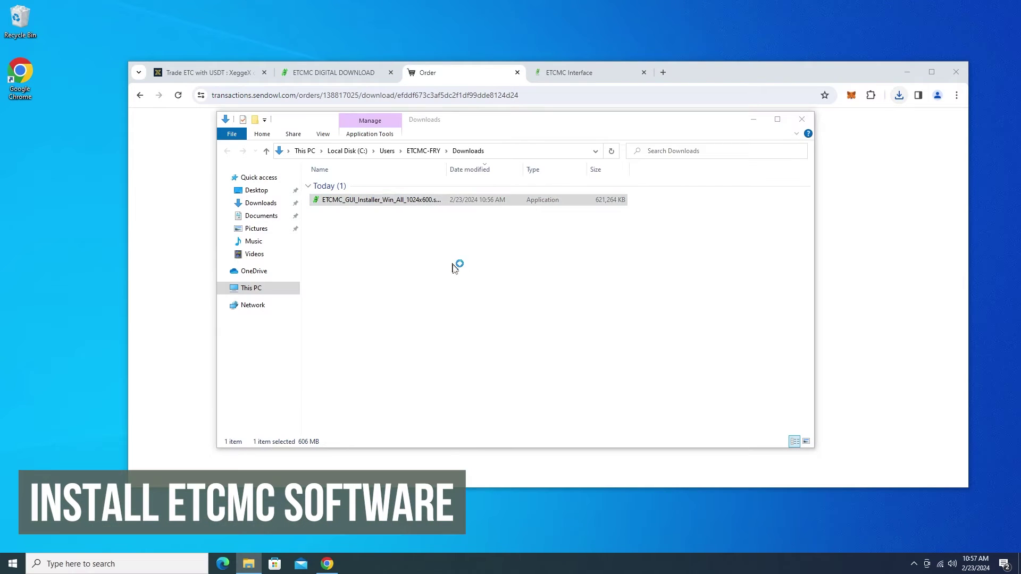
{"action": "left_click", "coordinate": [907, 71]}
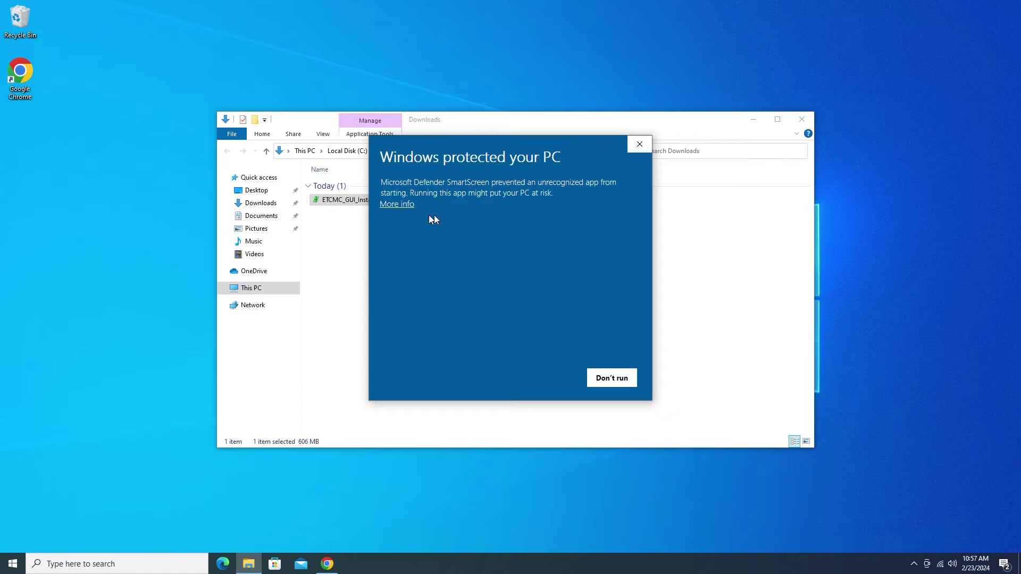
{"action": "left_click", "coordinate": [404, 206]}
{"action": "left_click", "coordinate": [533, 379]}
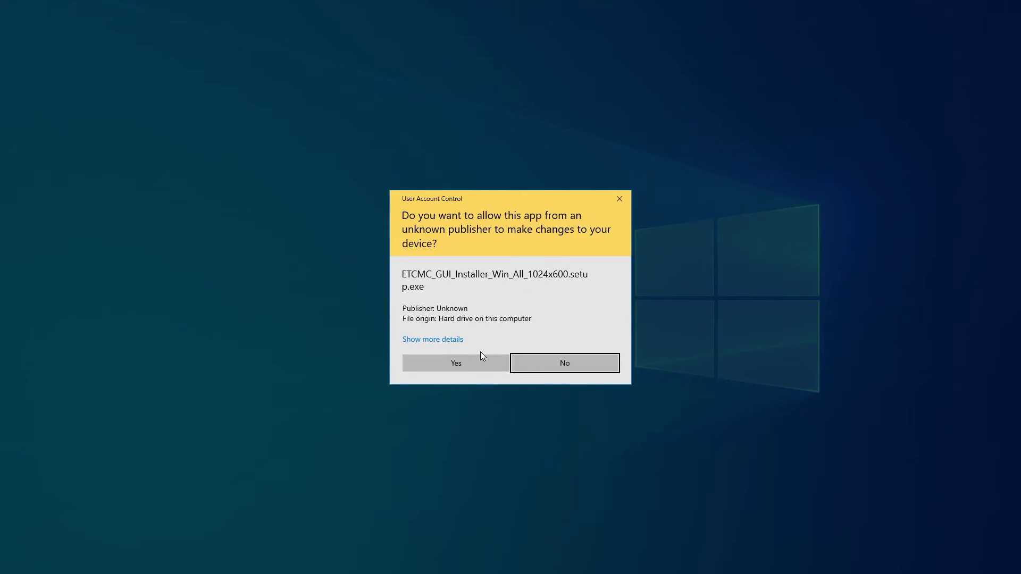
{"action": "left_click", "coordinate": [463, 362]}
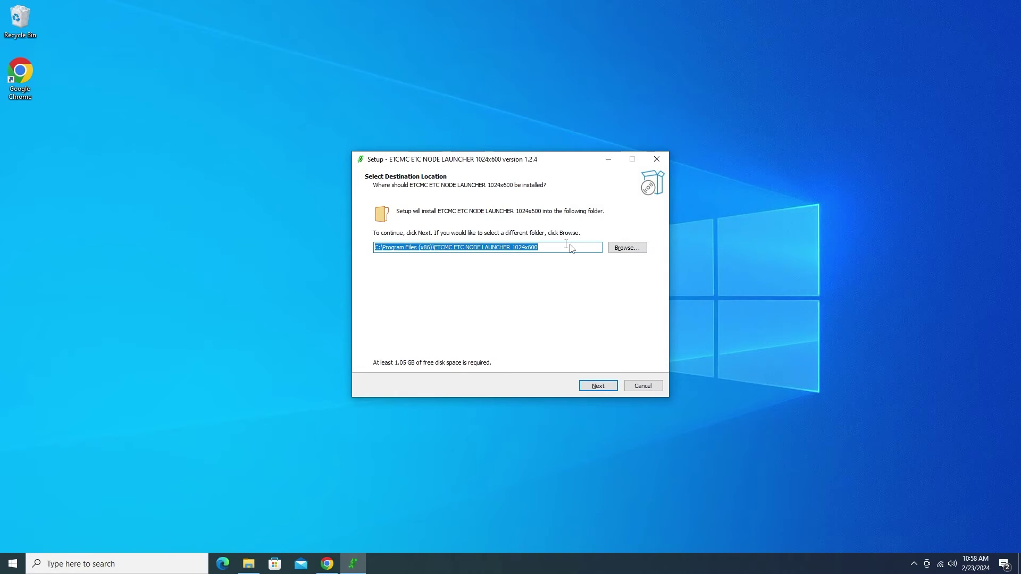
Install ETCMC ETC Node Launcher 1.2.4 to the default Program Files folder with a desktop shortcut.
{"action": "left_click", "coordinate": [607, 390]}
{"action": "left_click", "coordinate": [595, 386]}
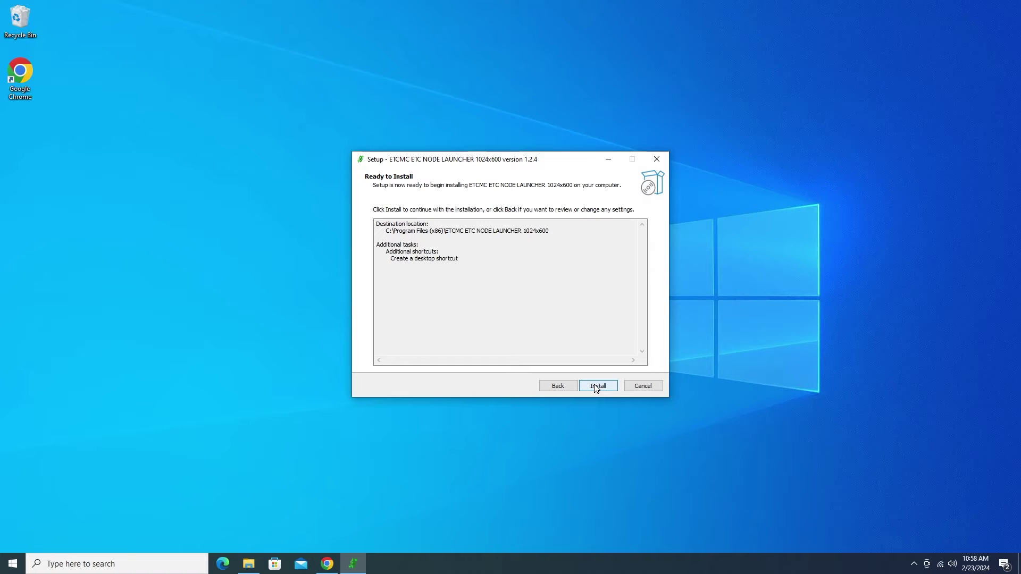
{"action": "left_click", "coordinate": [597, 388]}
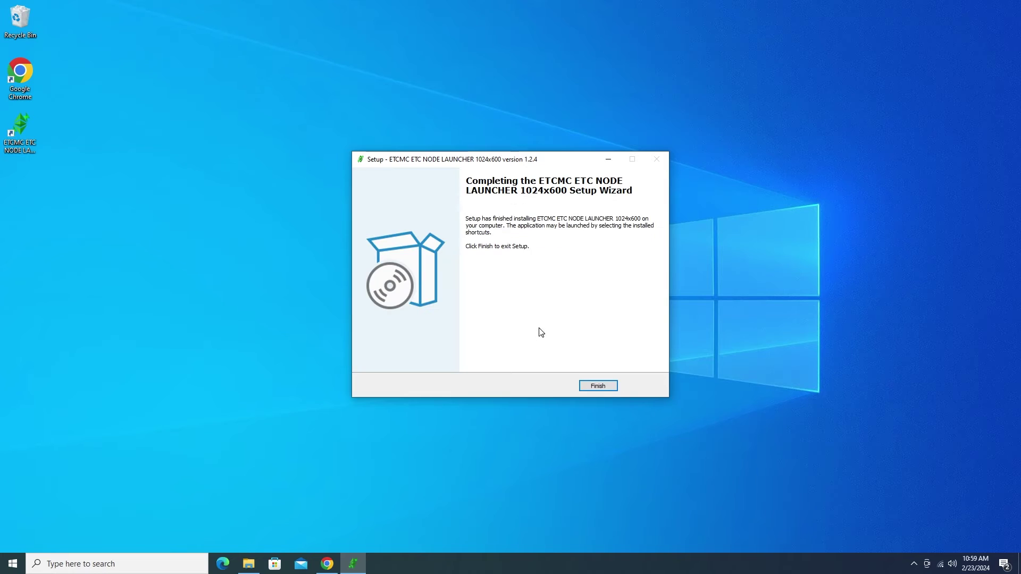
{"action": "left_click", "coordinate": [602, 388]}
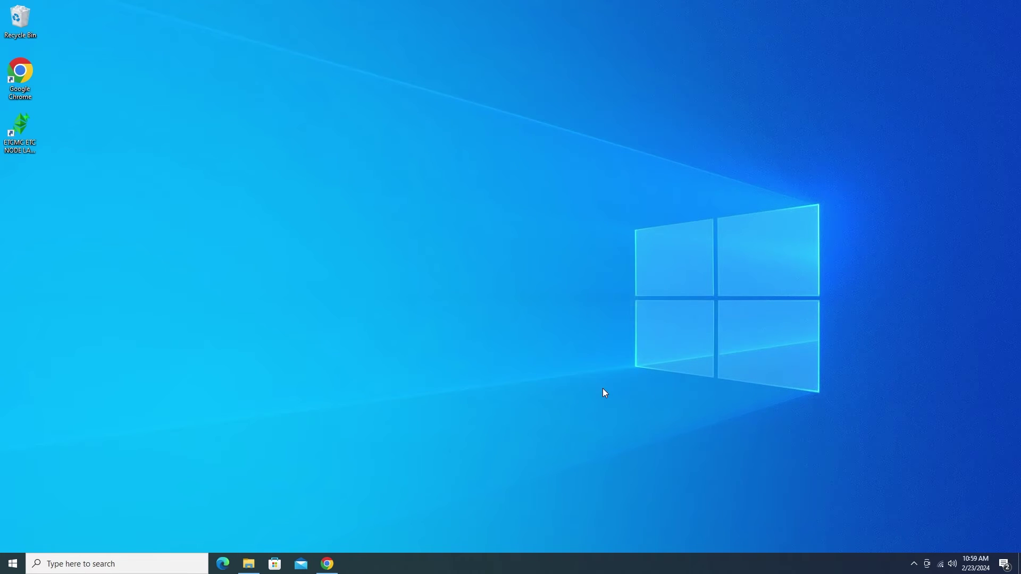
Run the ETCMC launcher from its desktop shortcut as administrator.
{"action": "right_click", "coordinate": [23, 122]}
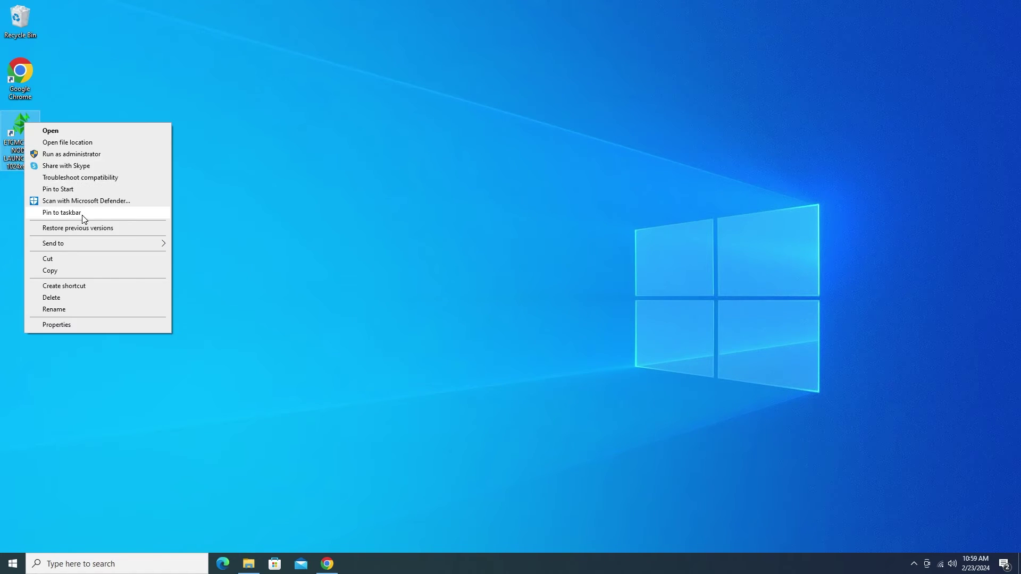
{"action": "left_click", "coordinate": [91, 155]}
{"action": "left_click", "coordinate": [442, 351]}
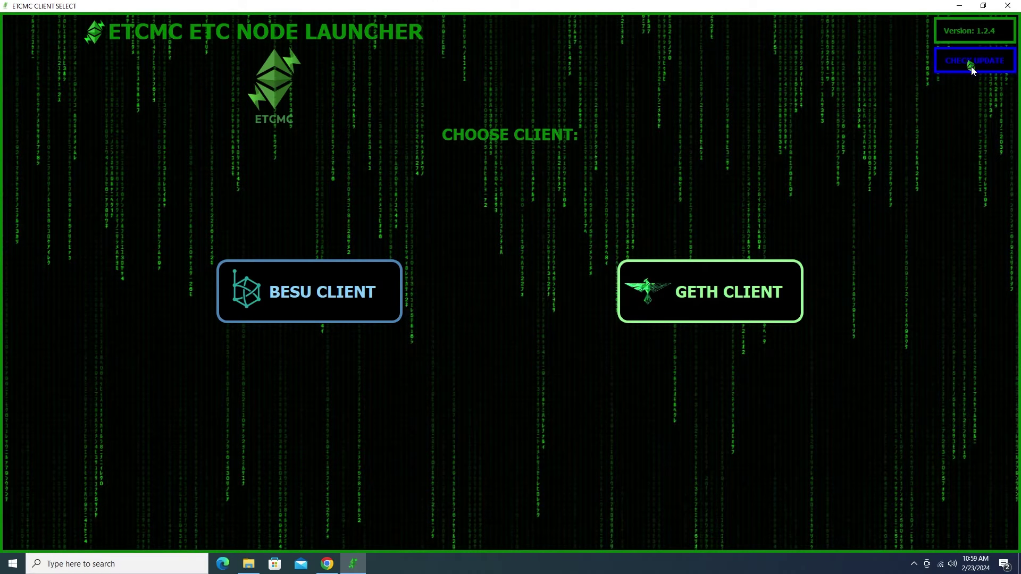
Confirm the launcher is the latest version 1.2.4 and select the GETH client.
{"action": "left_click", "coordinate": [970, 65]}
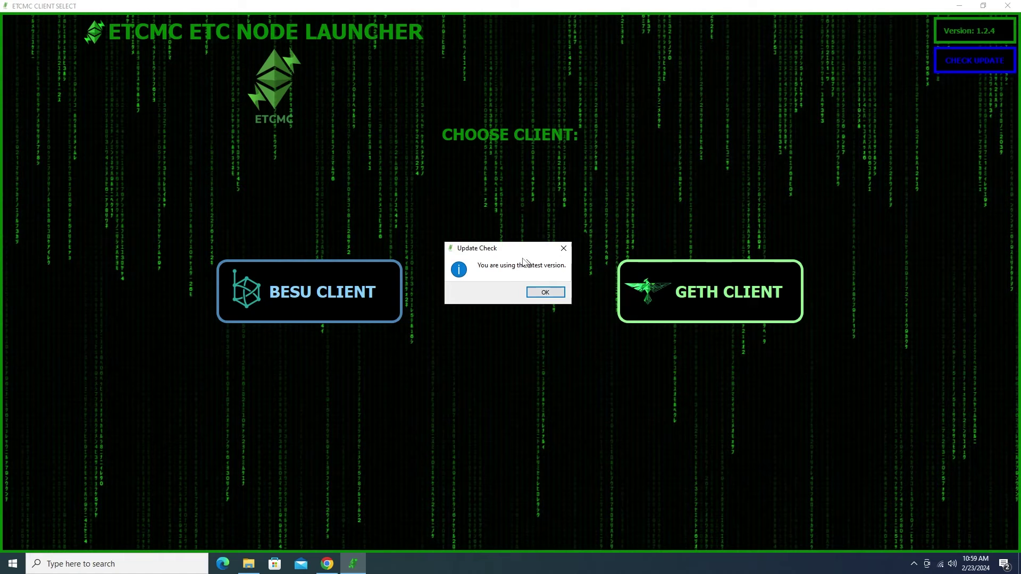
{"action": "left_click", "coordinate": [548, 292]}
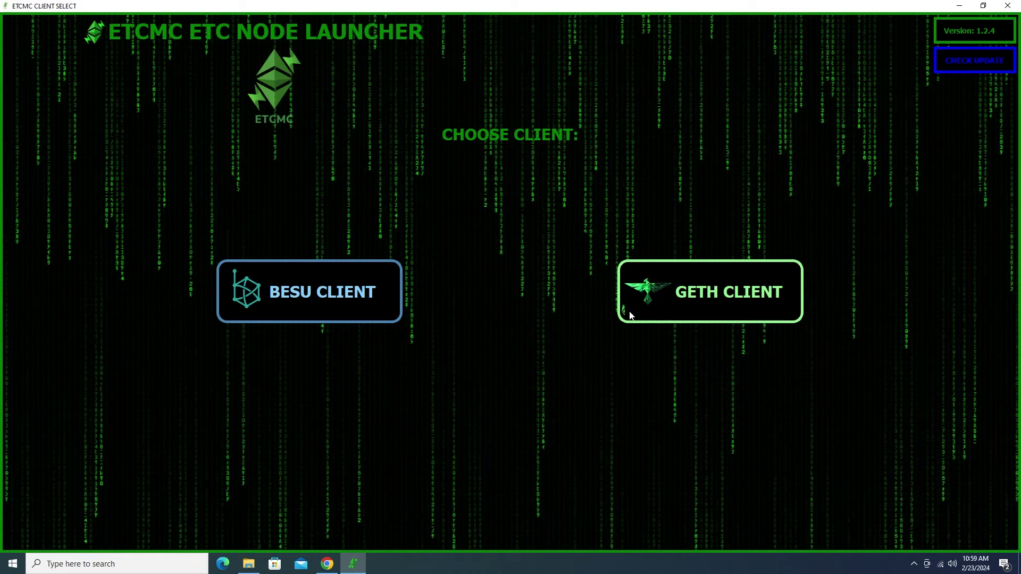
{"action": "left_click", "coordinate": [719, 301]}
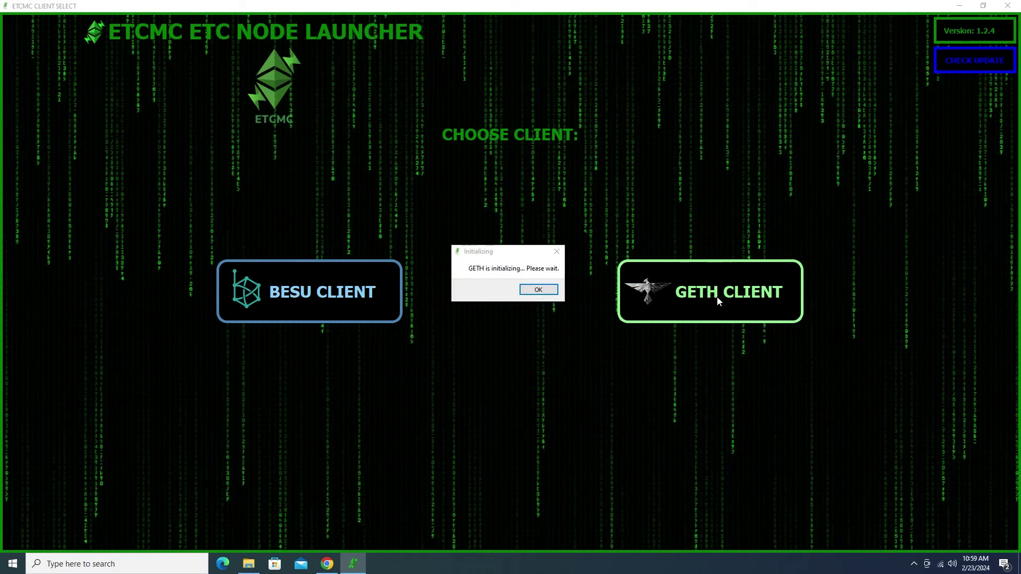
{"action": "left_click", "coordinate": [552, 292]}
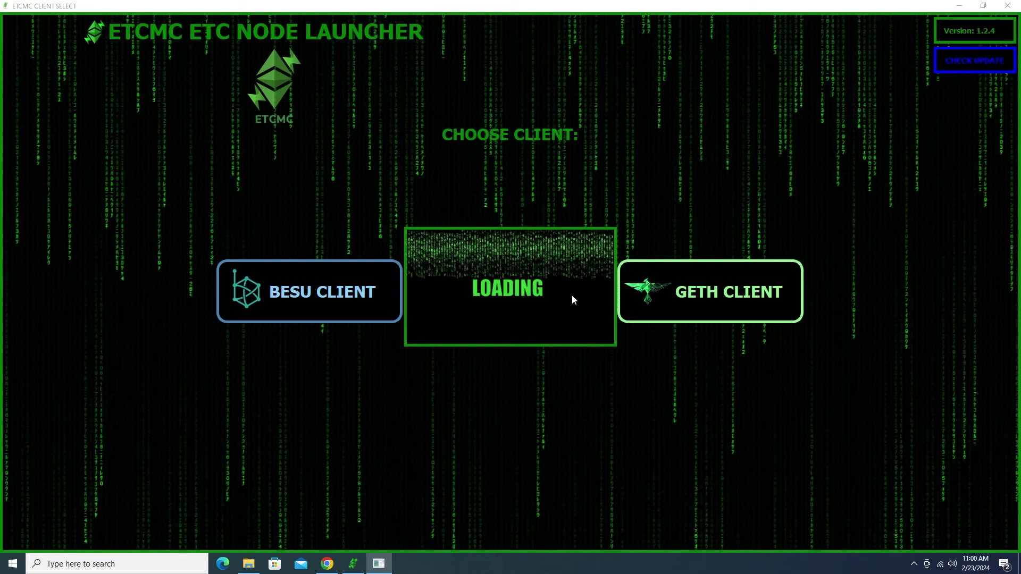
Start the Geth node with firewall access allowed, then stop it and close both launcher windows.
{"action": "left_click", "coordinate": [357, 166]}
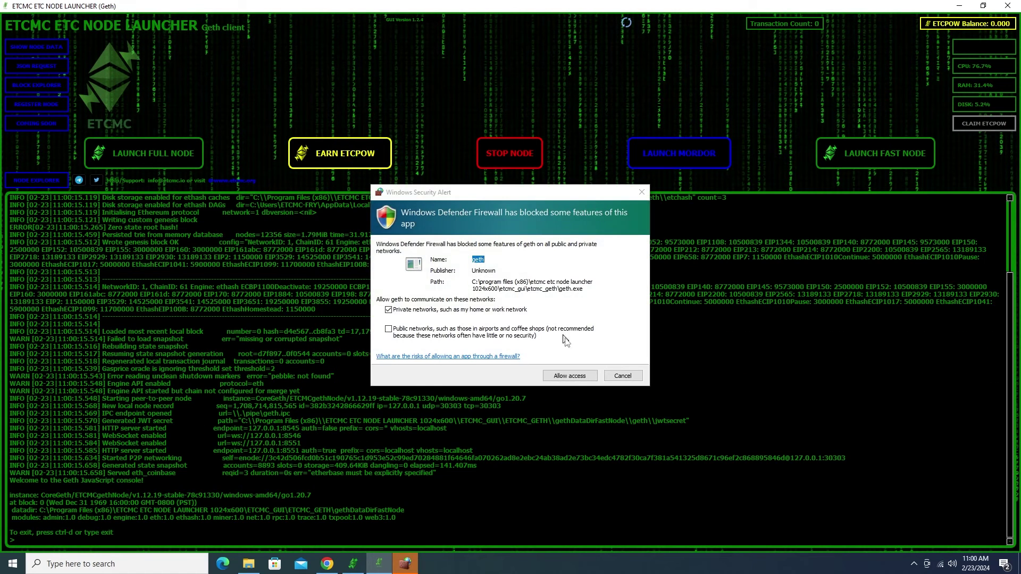
{"action": "left_click", "coordinate": [574, 375]}
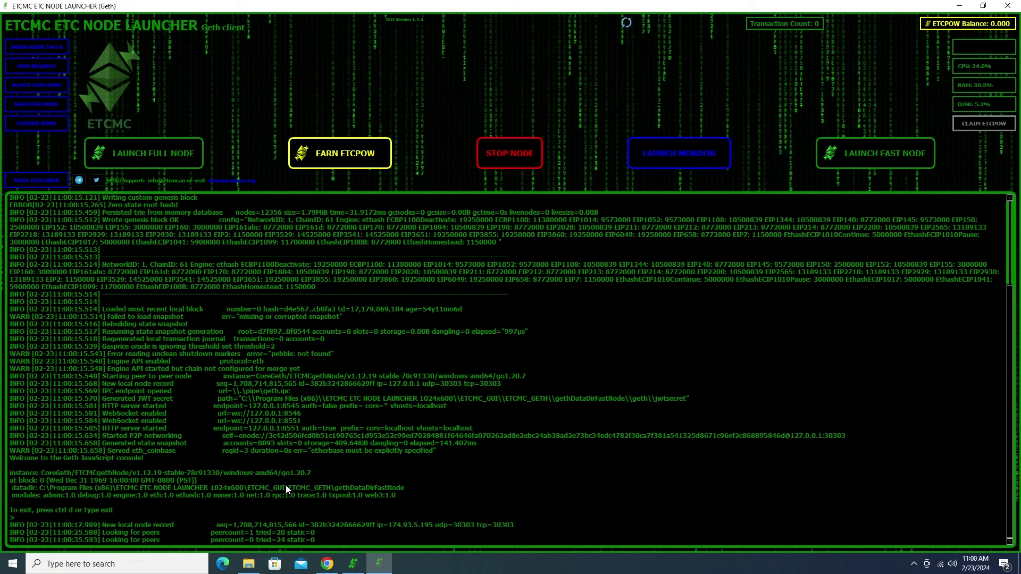
{"action": "left_click", "coordinate": [524, 166]}
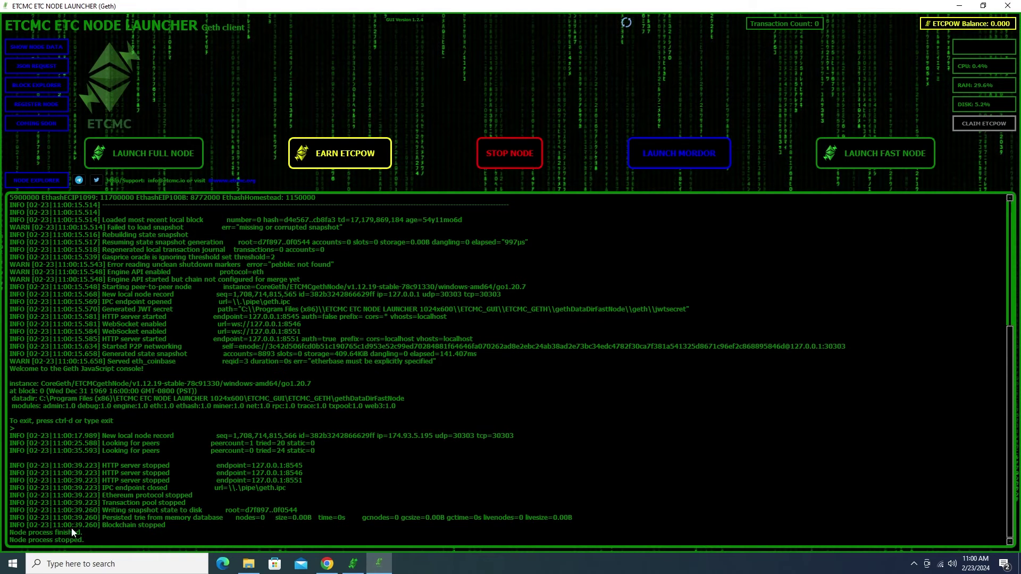
{"action": "left_click", "coordinate": [1012, 6]}
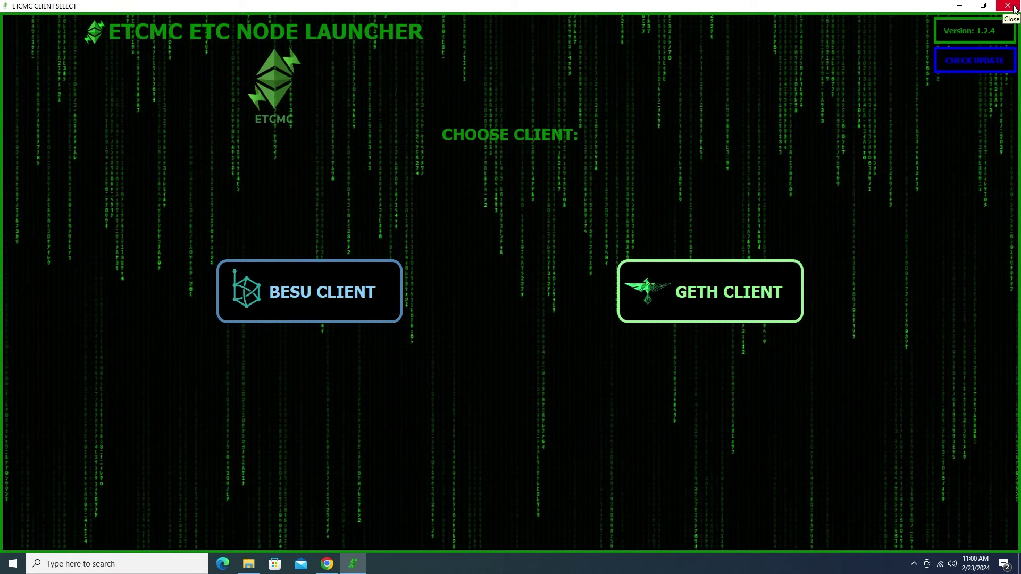
{"action": "left_click", "coordinate": [1013, 6]}
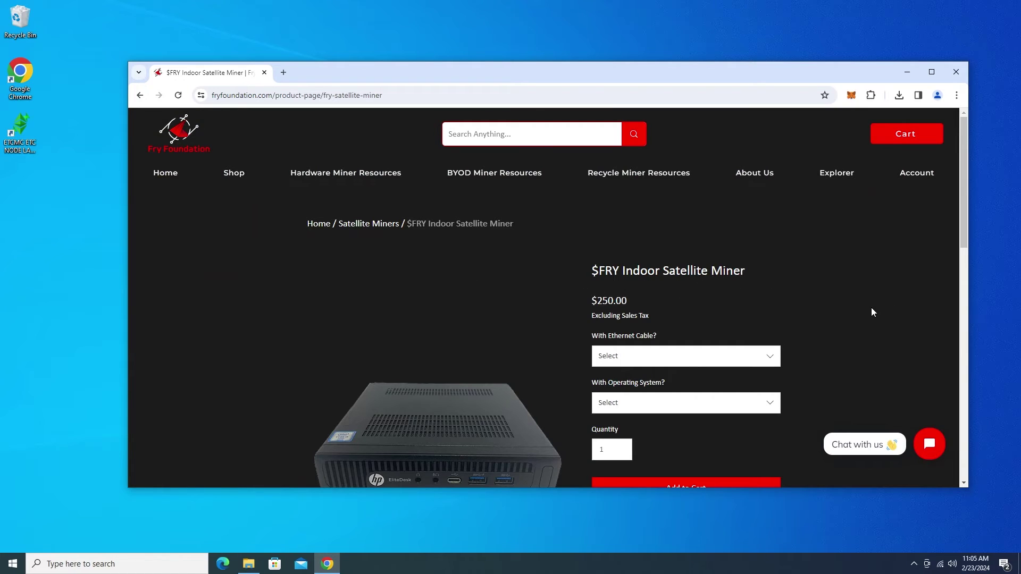
Go to Downloads > Indoor Satellite Miner and download the Alpha Version installer.
{"action": "scroll", "coordinate": [872, 312], "scroll_direction": "down", "scroll_amount": 5}
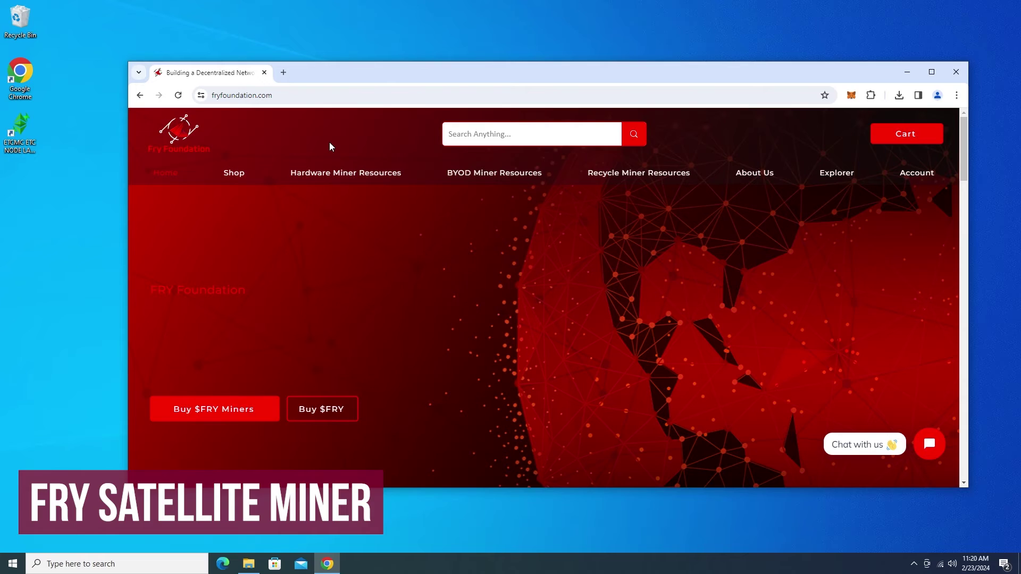
{"action": "mouse_move", "coordinate": [346, 176]}
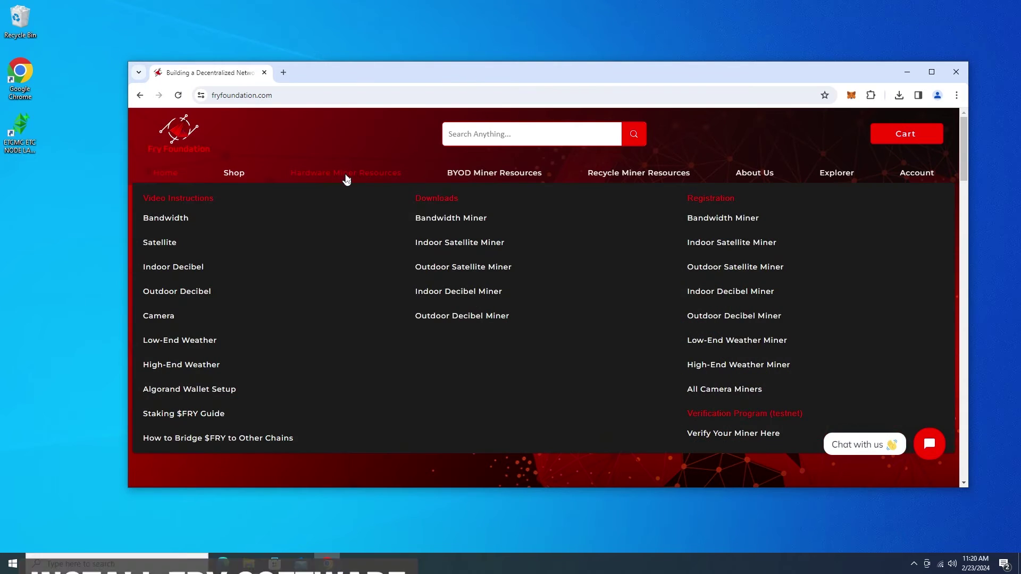
{"action": "left_click", "coordinate": [464, 243]}
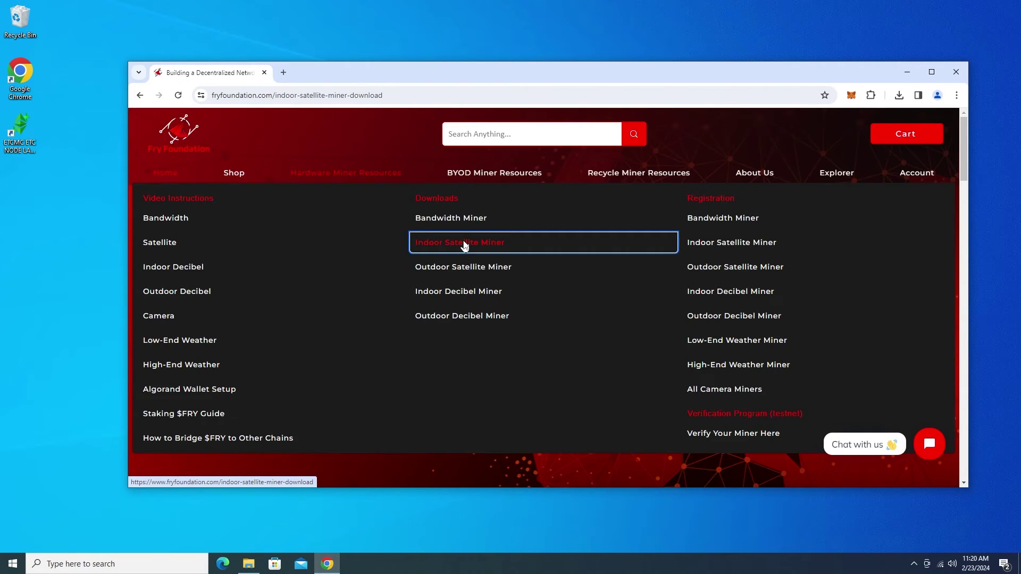
{"action": "scroll", "coordinate": [487, 245], "scroll_direction": "down", "scroll_amount": 1}
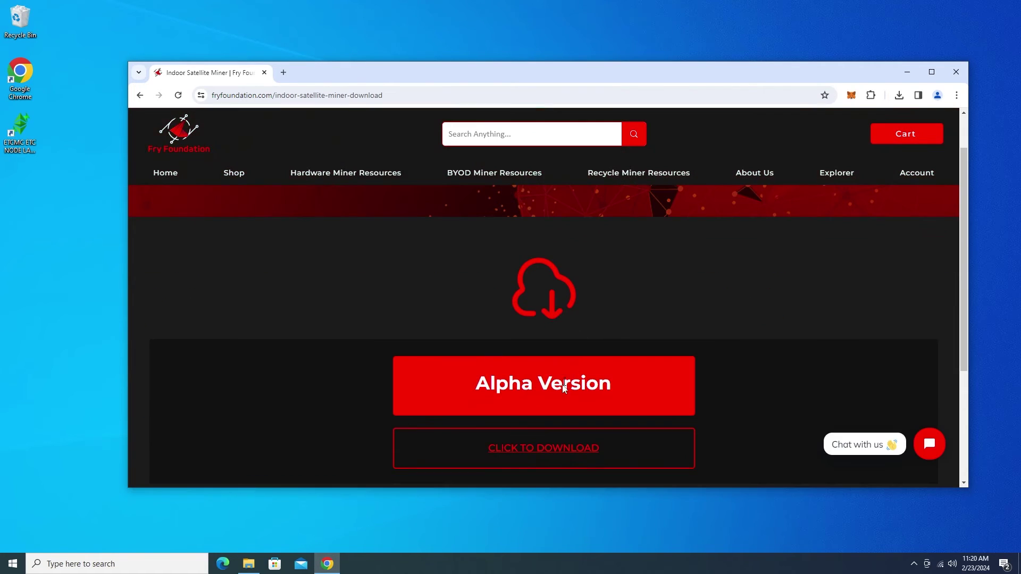
{"action": "left_click", "coordinate": [524, 450]}
Minimize Chrome and copy FRYSatelliteInstaller from the v3.2 archive onto the desktop.
{"action": "left_click", "coordinate": [911, 70]}
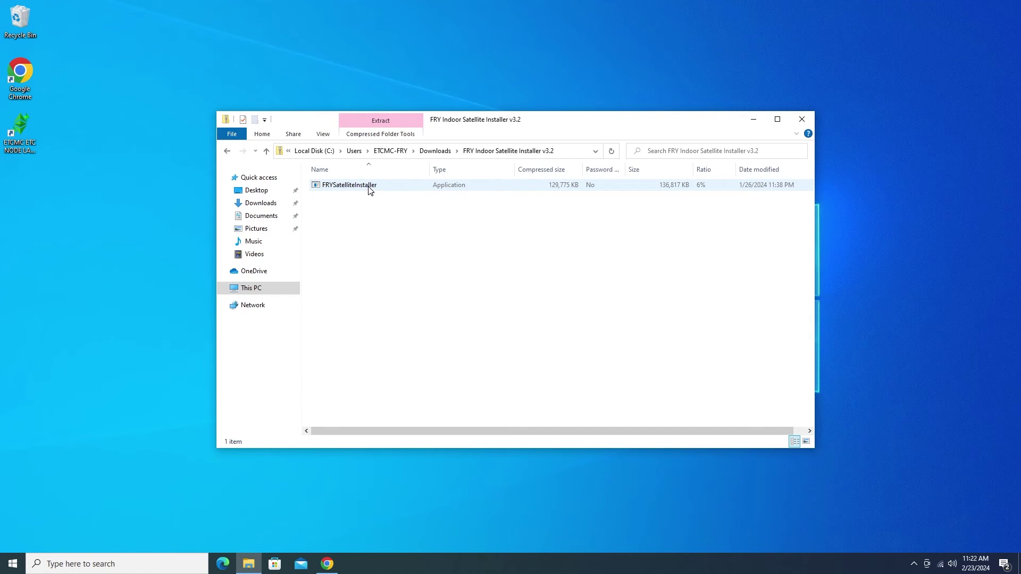
{"action": "left_click_drag", "start_coordinate": [370, 187], "coordinate": [140, 262]}
{"action": "left_click", "coordinate": [89, 273]}
{"action": "key", "text": "ctrl+v"}
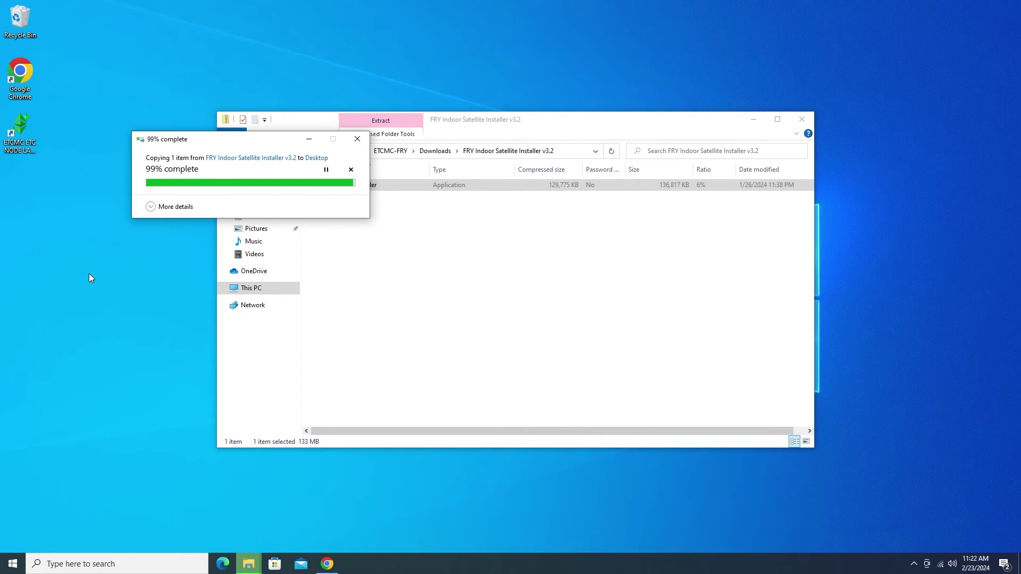
Run FRYSatelliteInstaller as administrator past the unrecognized-app warning and start its installation.
{"action": "left_click", "coordinate": [802, 119]}
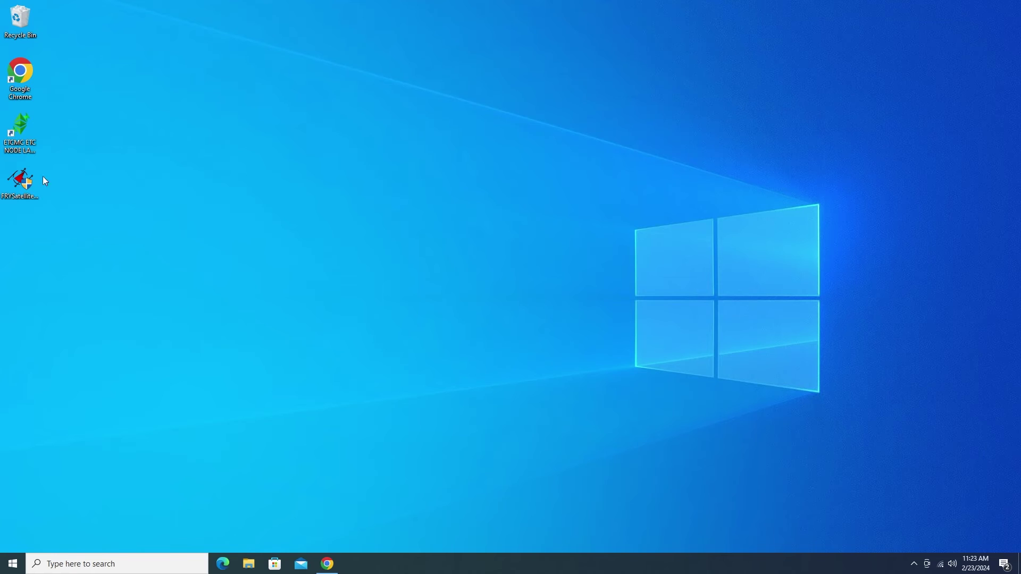
{"action": "right_click", "coordinate": [32, 182]}
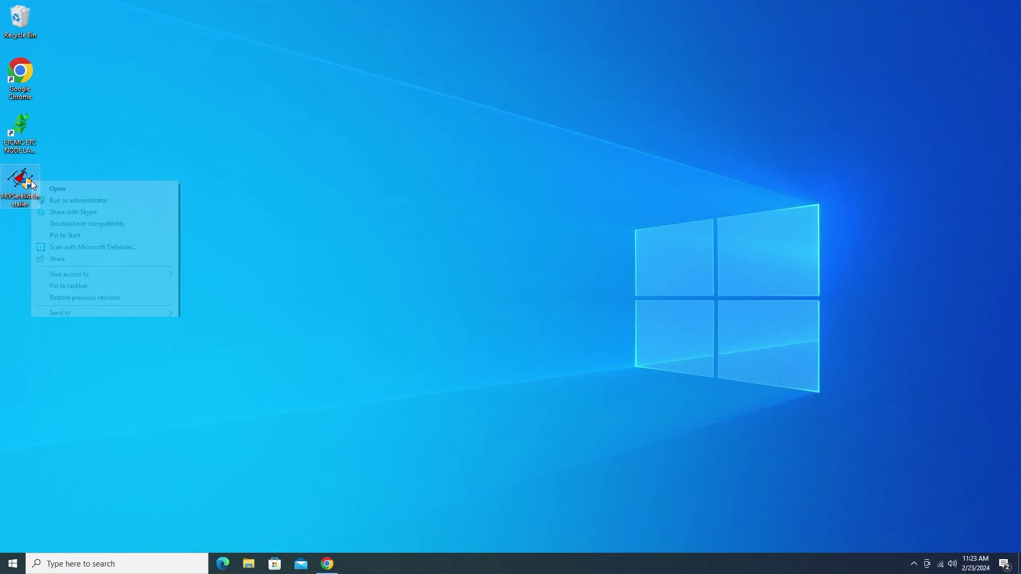
{"action": "left_click", "coordinate": [95, 202]}
{"action": "left_click", "coordinate": [398, 207]}
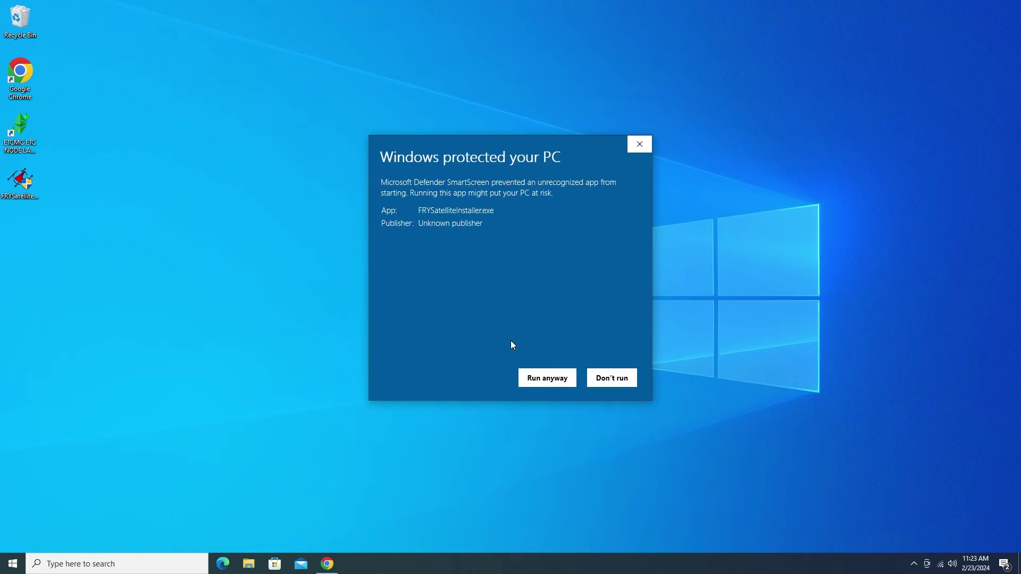
{"action": "left_click", "coordinate": [536, 377]}
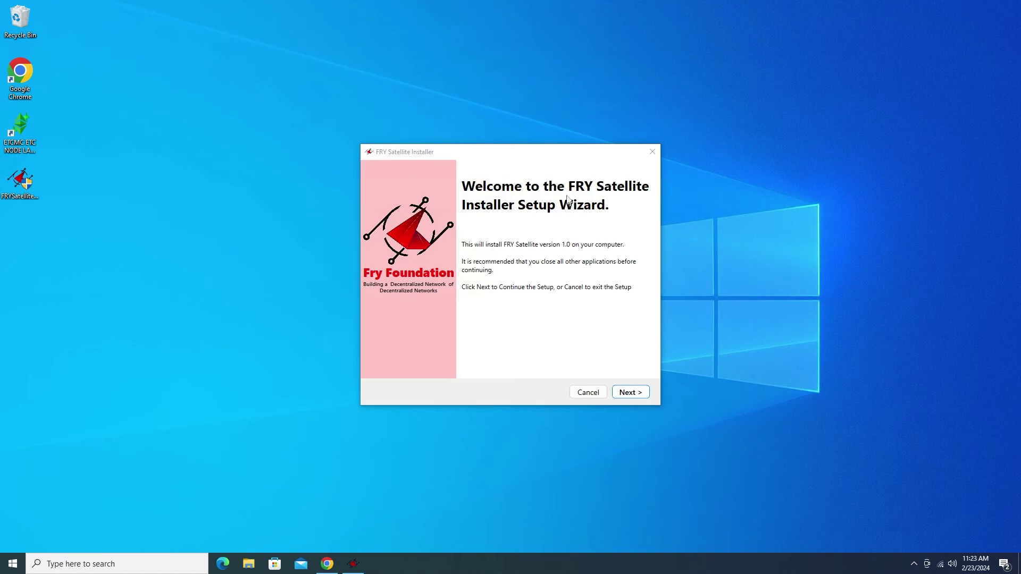
{"action": "left_click", "coordinate": [629, 396]}
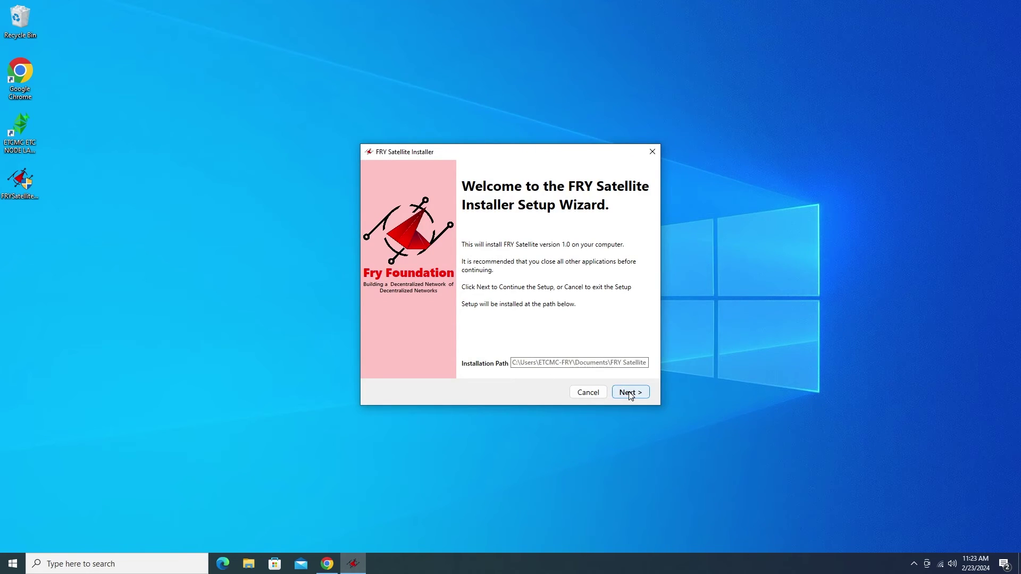
{"action": "left_click", "coordinate": [629, 394]}
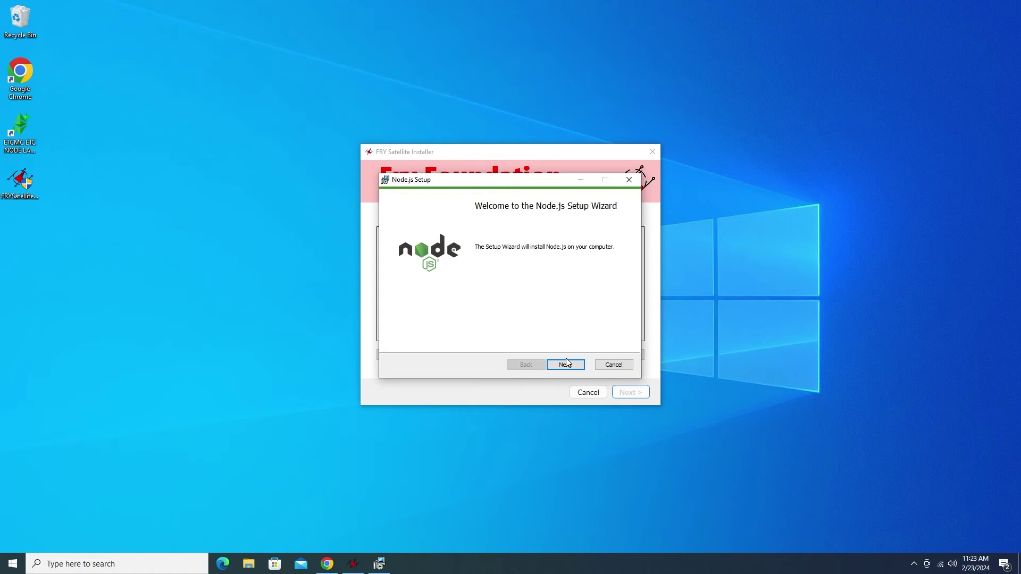
Install Node.js with default settings, then install u-center2 for the current user only.
{"action": "left_click", "coordinate": [566, 364]}
{"action": "left_click", "coordinate": [469, 345]}
{"action": "left_click", "coordinate": [566, 365]}
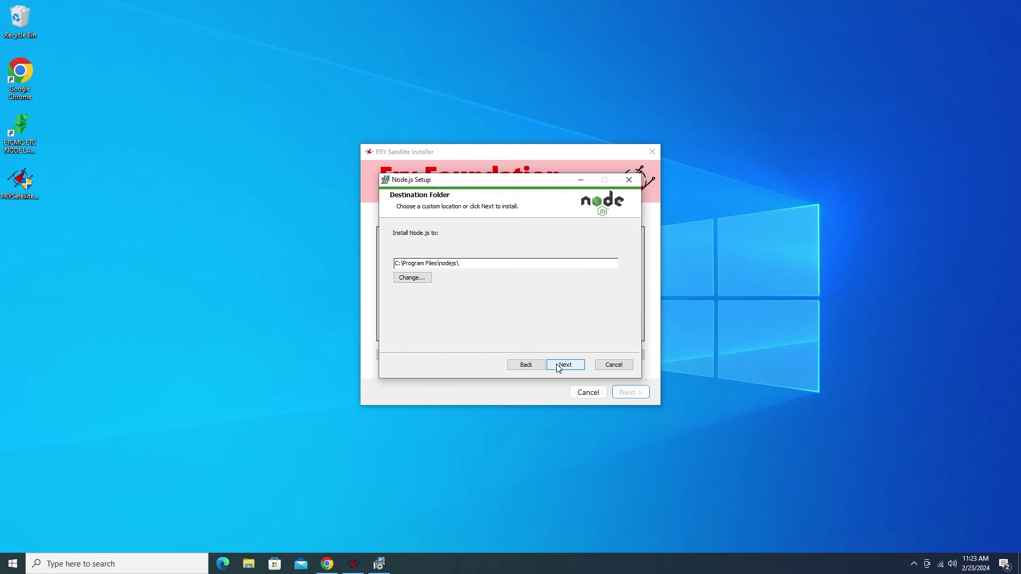
{"action": "left_click", "coordinate": [564, 364]}
{"action": "left_click", "coordinate": [558, 365]}
{"action": "left_click", "coordinate": [558, 365]}
{"action": "left_click", "coordinate": [558, 364]}
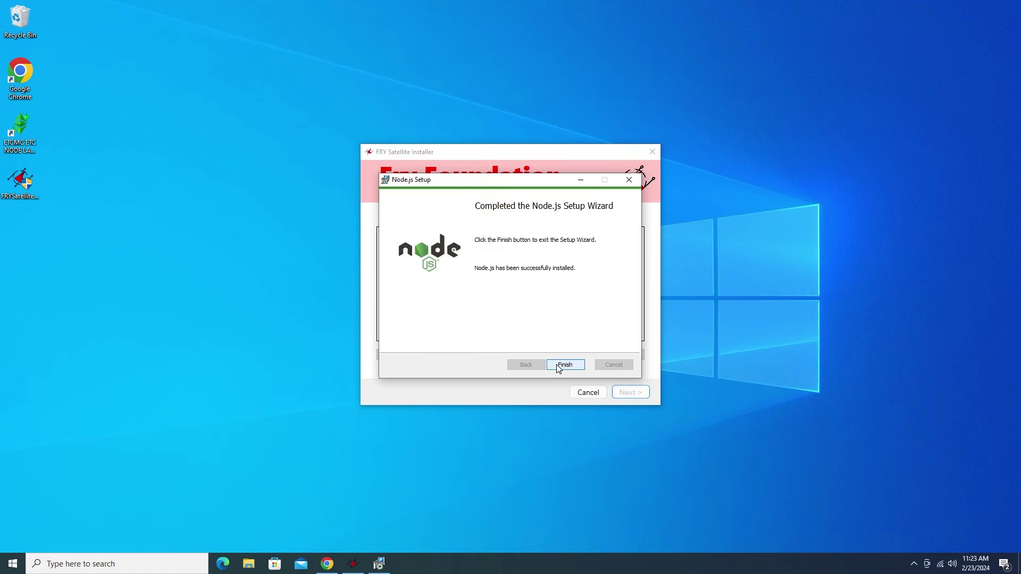
{"action": "left_click", "coordinate": [557, 365]}
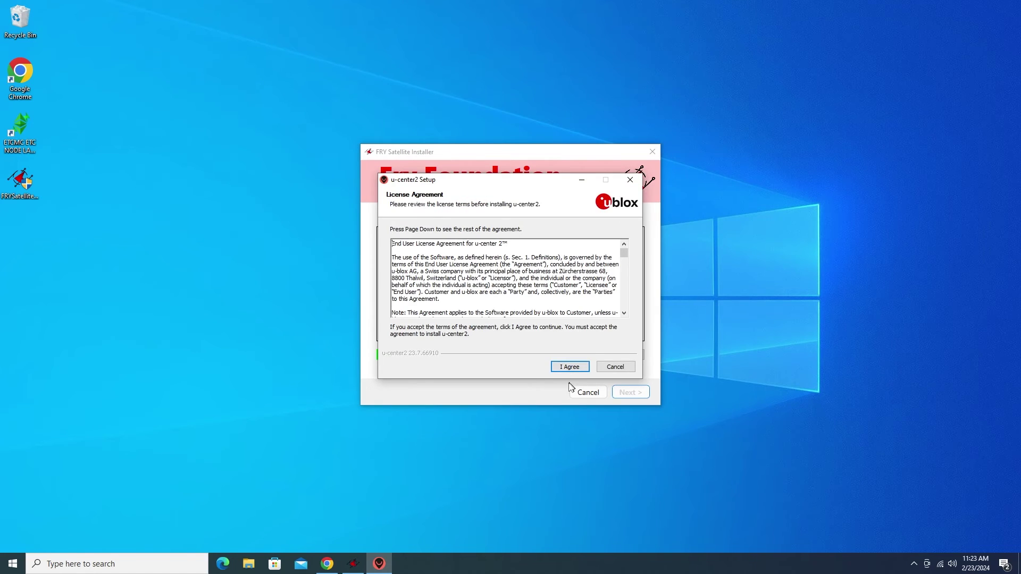
{"action": "left_click", "coordinate": [567, 369]}
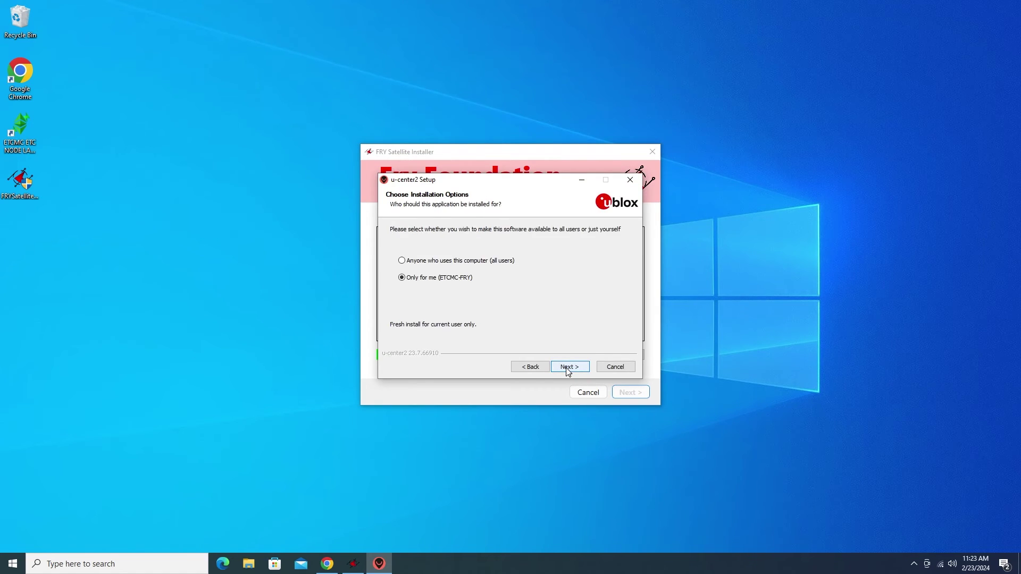
{"action": "left_click", "coordinate": [567, 368]}
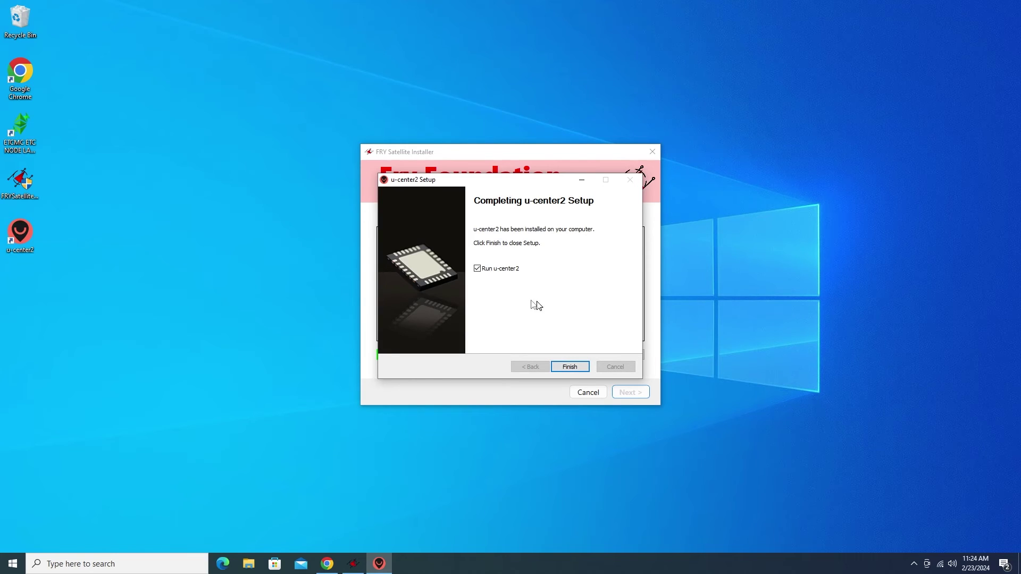
Finish u-center2, install 7-Zip 23.01 to its default folder, and close the completed FRY installer.
{"action": "left_click", "coordinate": [573, 372]}
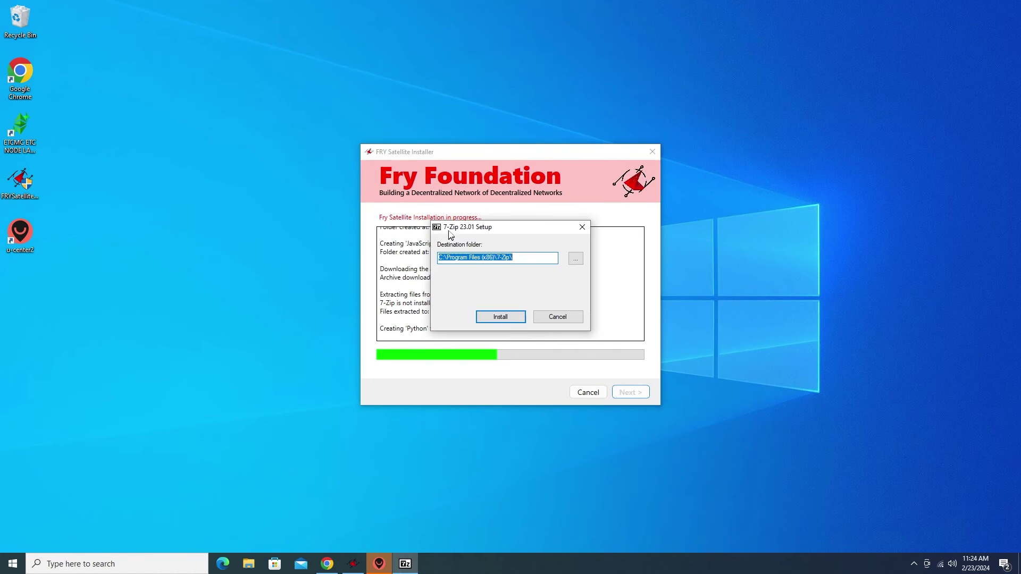
{"action": "left_click", "coordinate": [498, 318]}
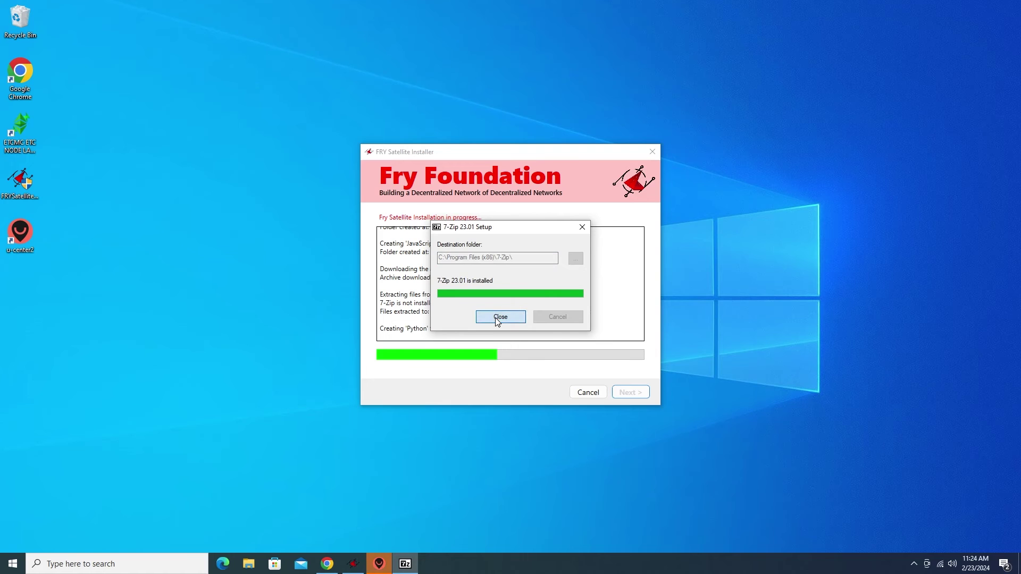
{"action": "left_click", "coordinate": [498, 317]}
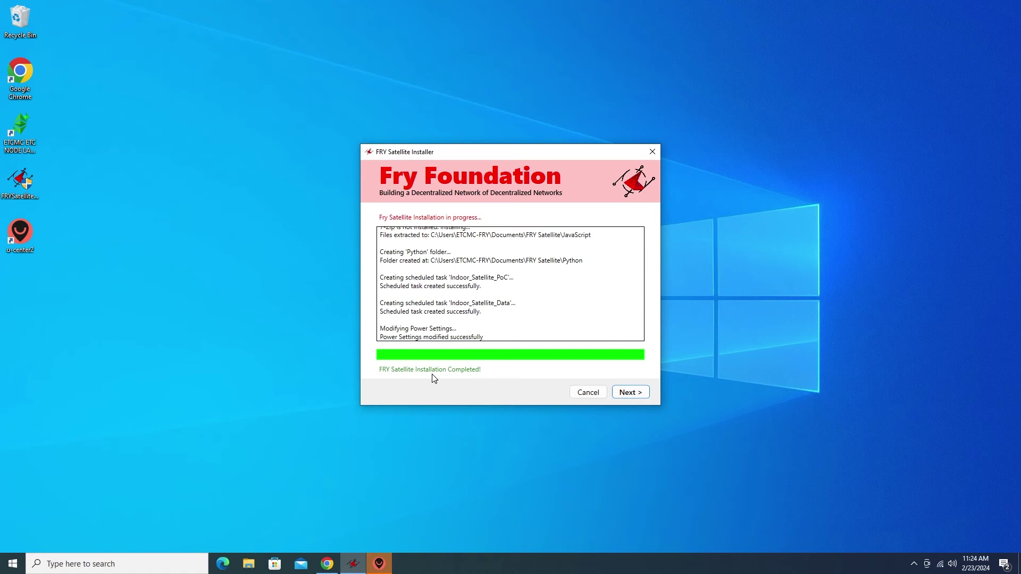
{"action": "left_click", "coordinate": [636, 394]}
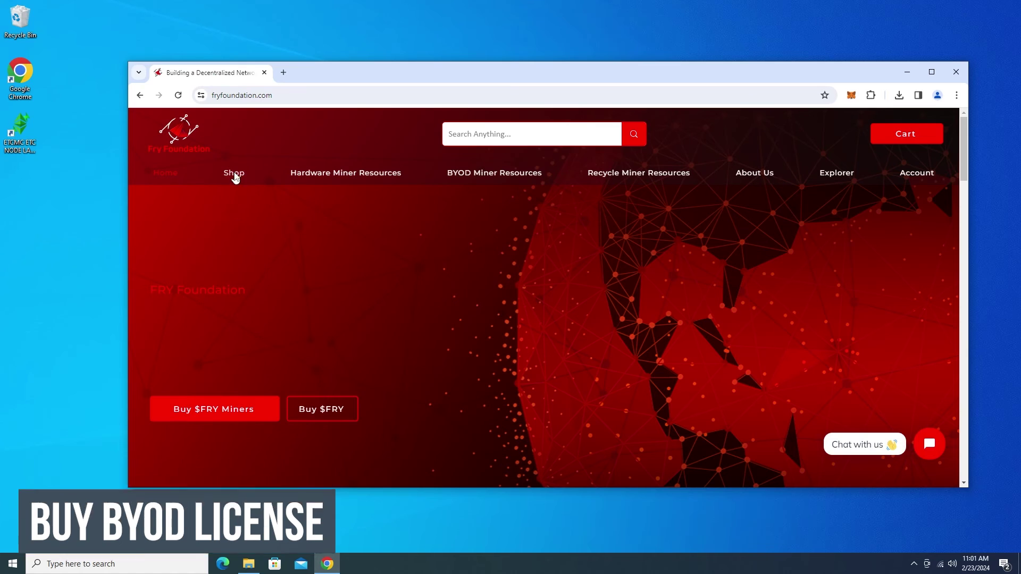
Pay for a 105 USD BYOD license with the connected Pera wallet, entering the contact e-mail.
{"action": "mouse_move", "coordinate": [233, 174]}
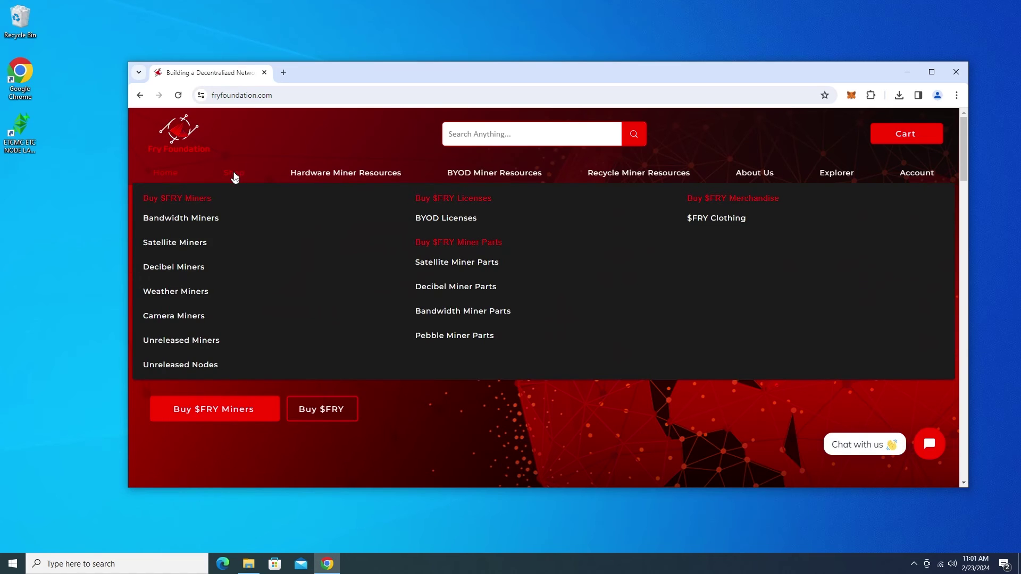
{"action": "left_click", "coordinate": [448, 223]}
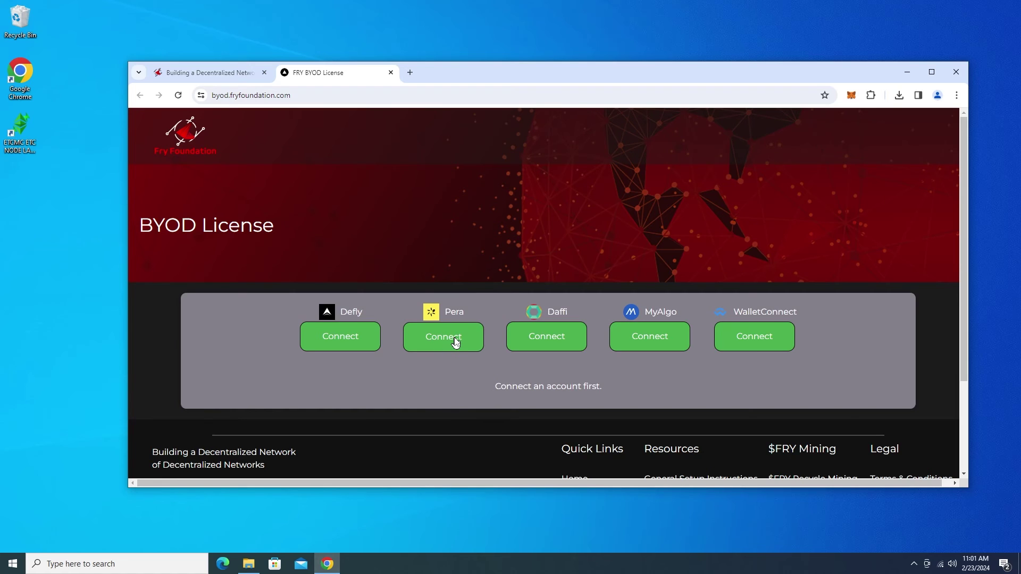
{"action": "left_click", "coordinate": [455, 341]}
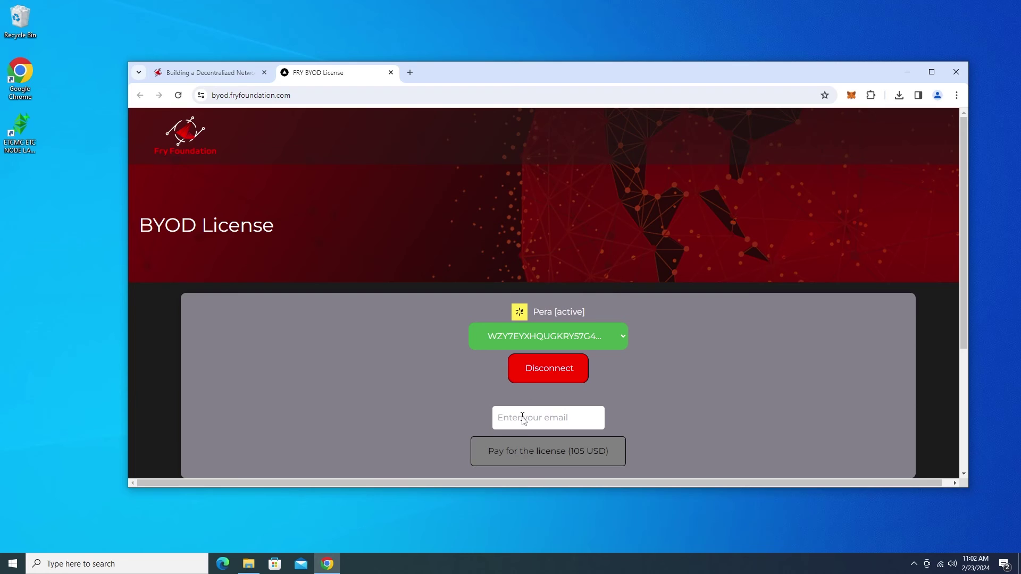
{"action": "left_click", "coordinate": [522, 417]}
{"action": "left_click", "coordinate": [552, 458]}
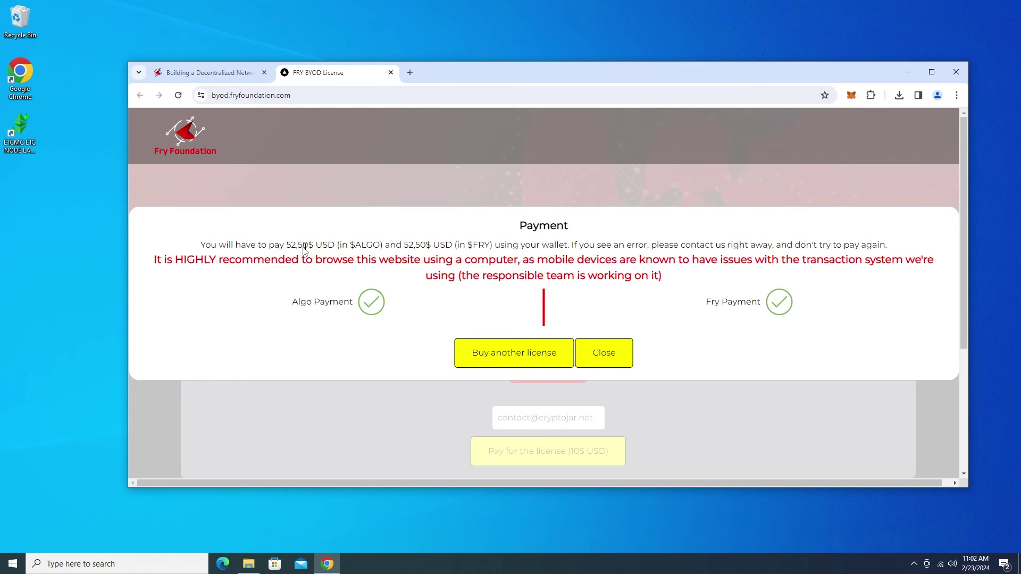
Check the ALGO and FRY payment amounts and dismiss the payment confirmation.
{"action": "left_click_drag", "start_coordinate": [287, 245], "coordinate": [311, 248]}
{"action": "double_click", "coordinate": [413, 246]}
{"action": "left_click", "coordinate": [477, 246]}
{"action": "left_click_drag", "start_coordinate": [478, 247], "coordinate": [484, 247]}
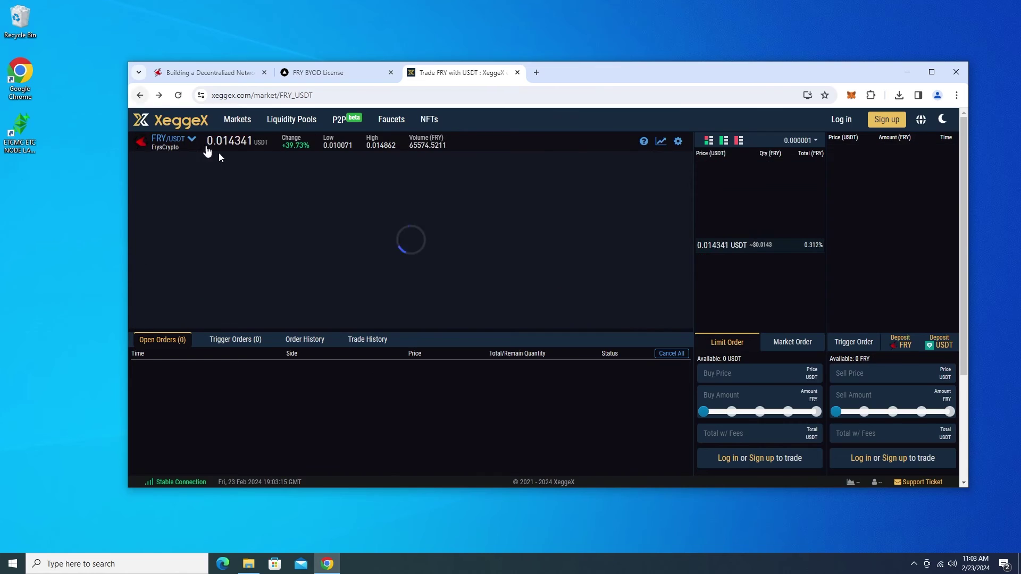
{"action": "left_click", "coordinate": [333, 72]}
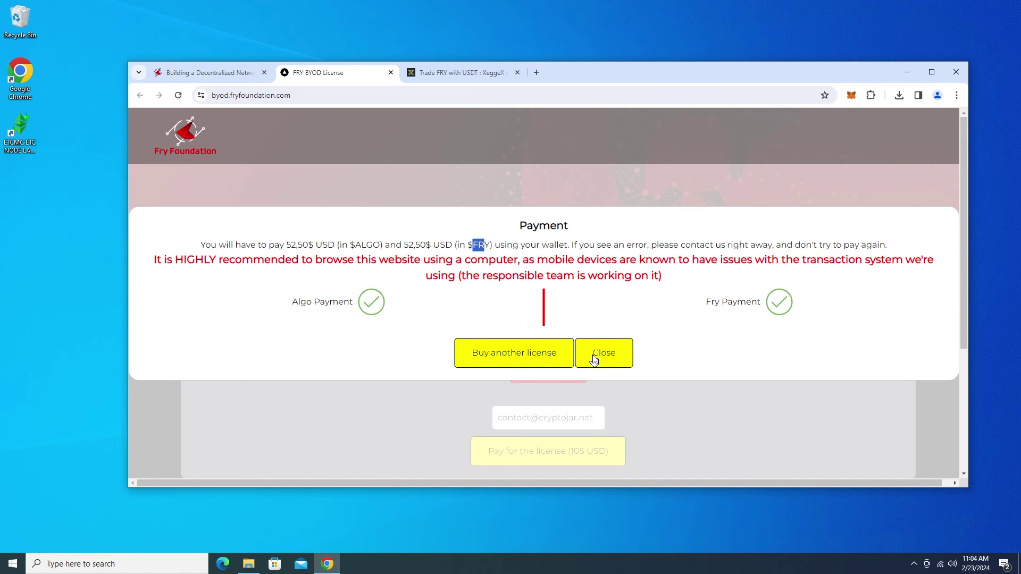
{"action": "left_click", "coordinate": [592, 361]}
Close the license and exchange tabs and open the BYOD Indoor Satellite registration form.
{"action": "key", "text": "ctrl+w"}
{"action": "key", "text": "ctrl+w"}
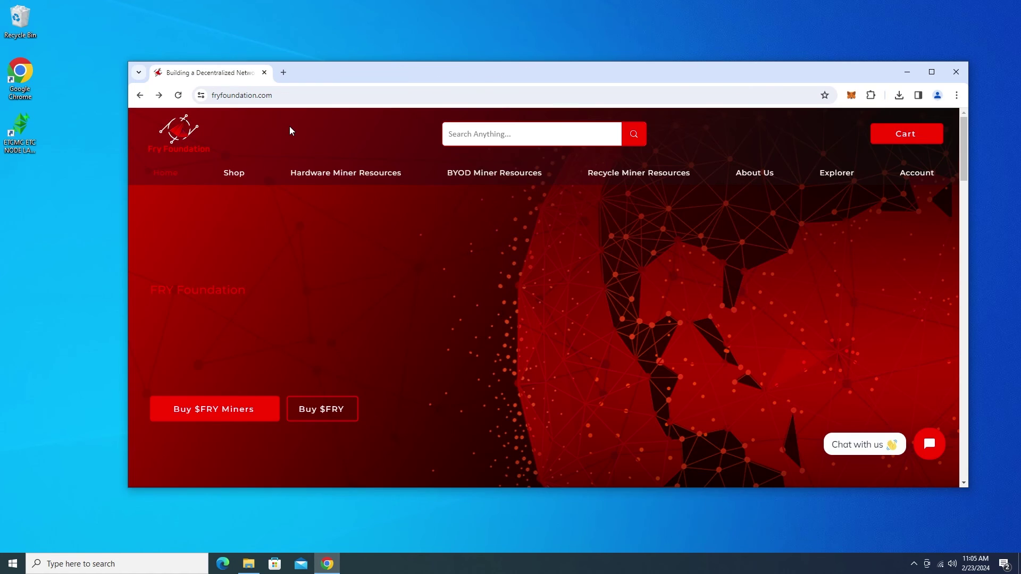
{"action": "mouse_move", "coordinate": [490, 175]}
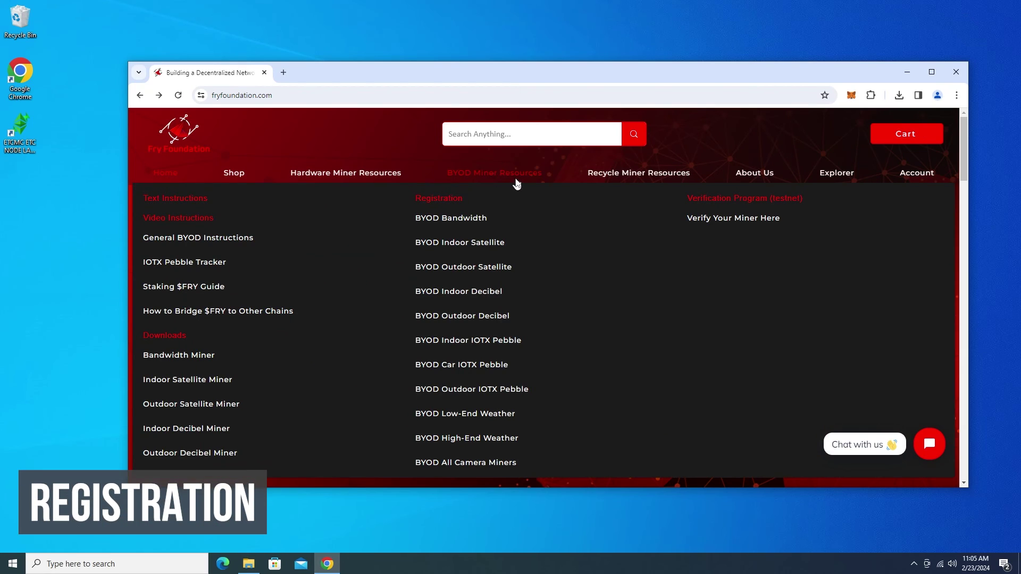
{"action": "left_click", "coordinate": [482, 251]}
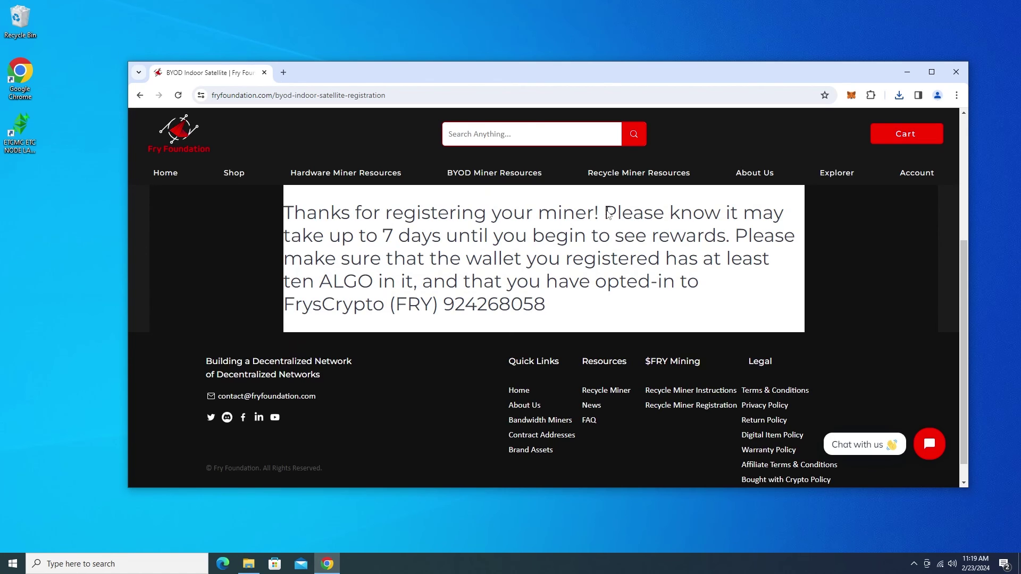
{"action": "left_click_drag", "start_coordinate": [607, 213], "coordinate": [459, 235]}
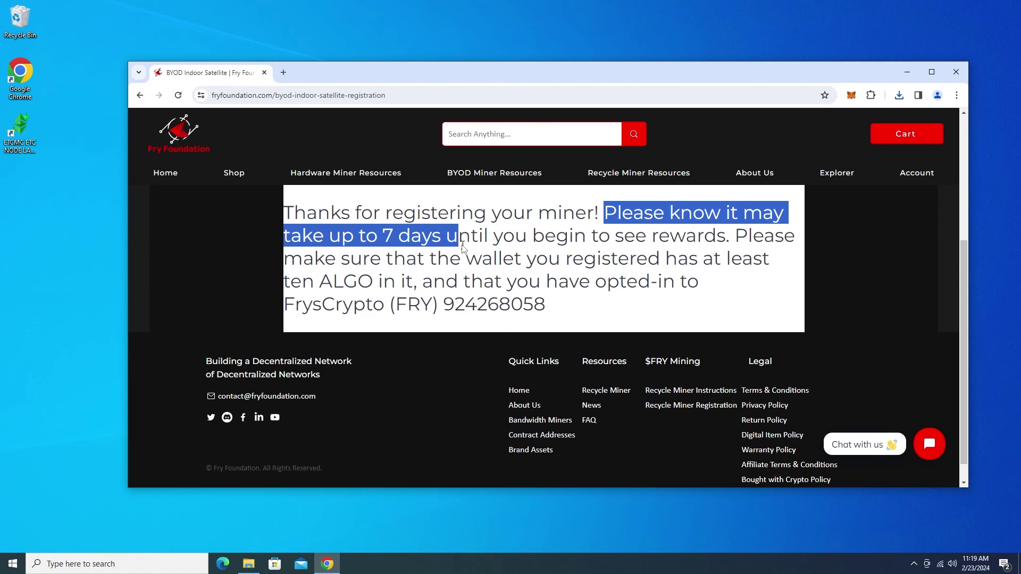